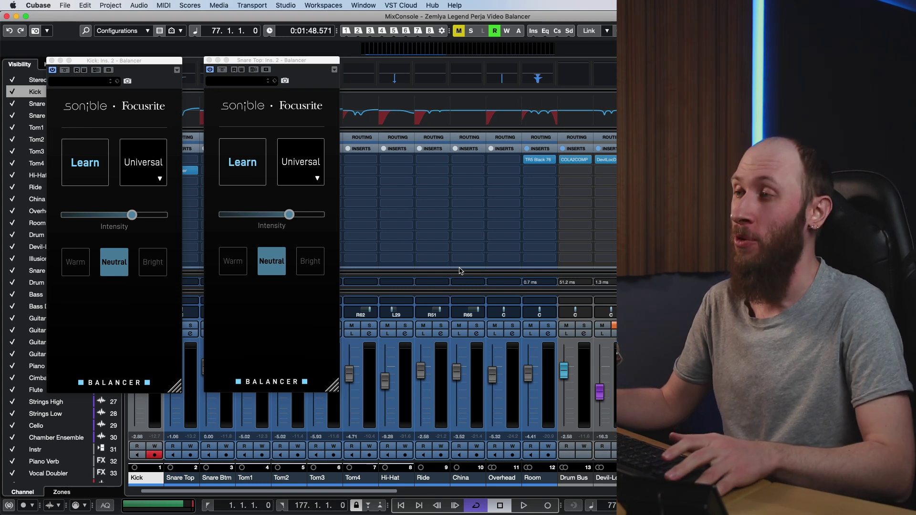
- Audition the drum section, and set the Balancer profiles to Kick on the Kick channel and Snare on the Snare Top channel
key(space)
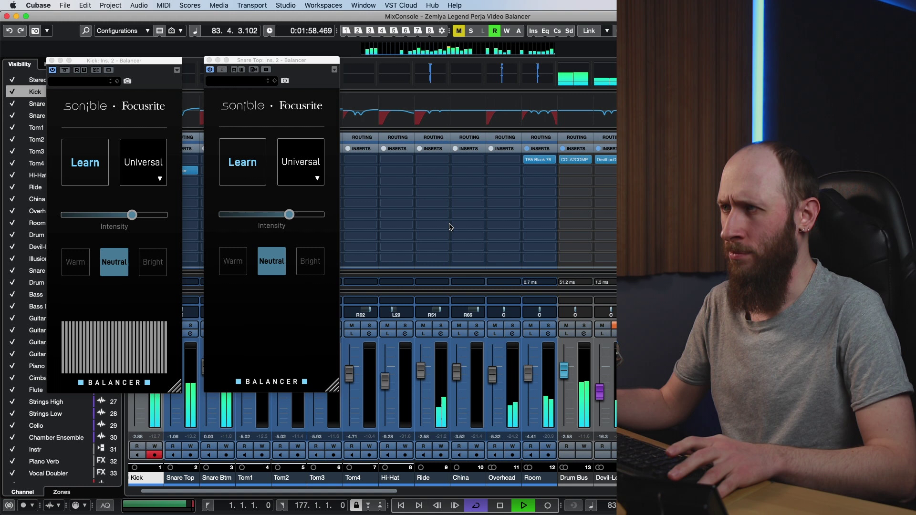
key(space)
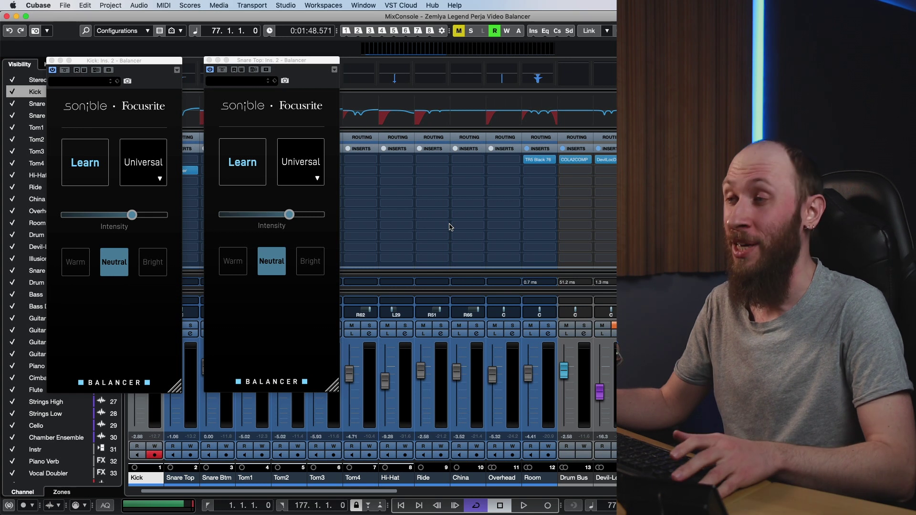
click(153, 172)
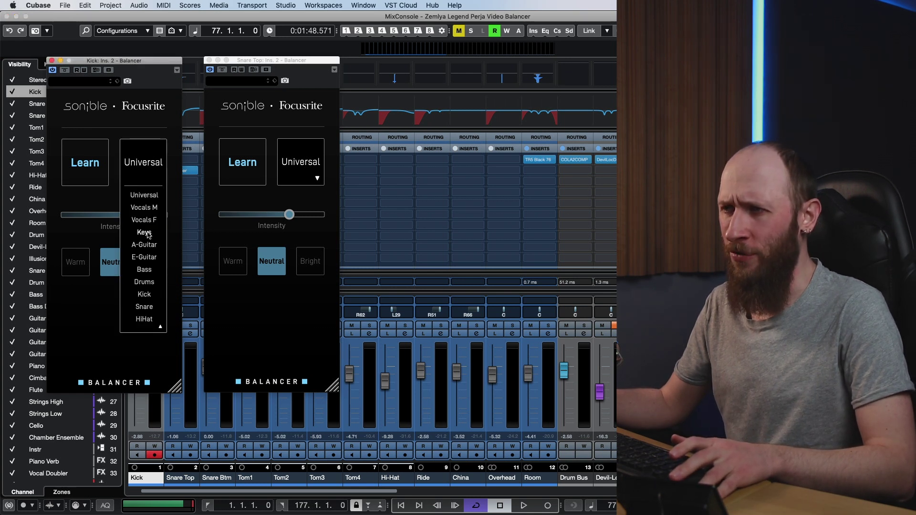
click(144, 295)
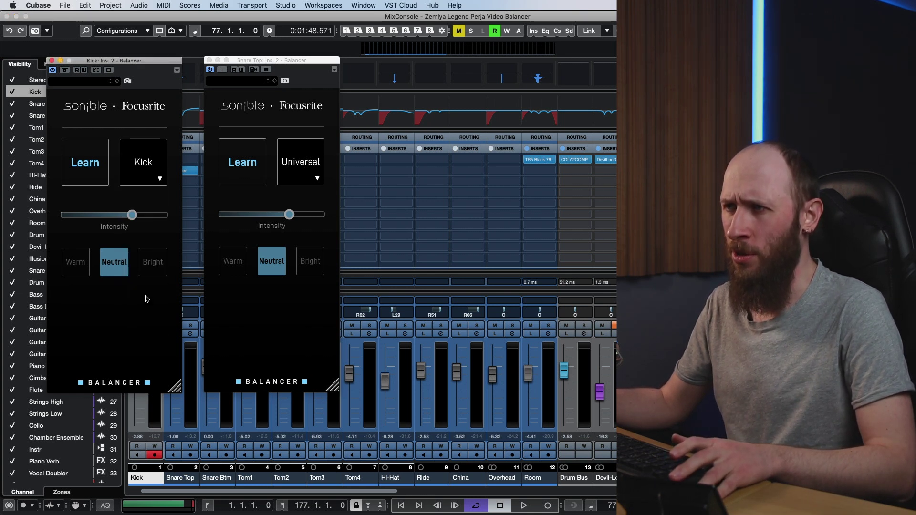
click(302, 173)
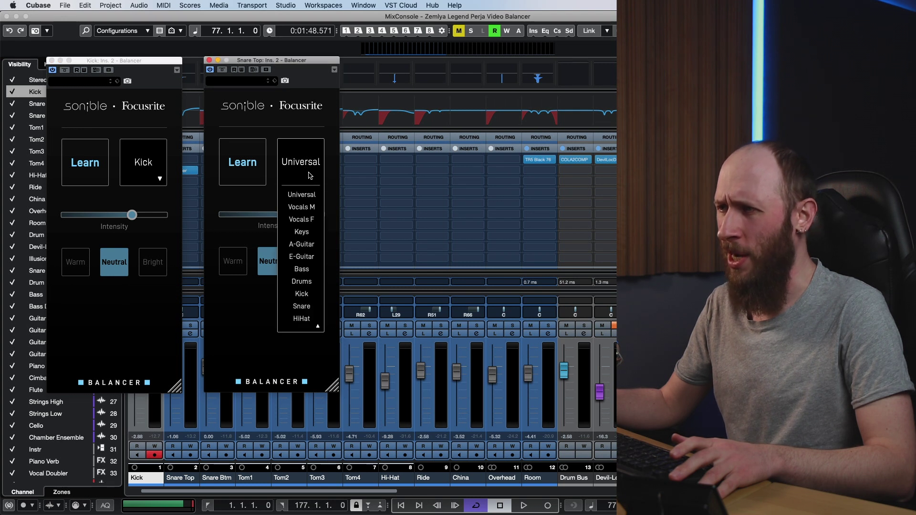
click(302, 306)
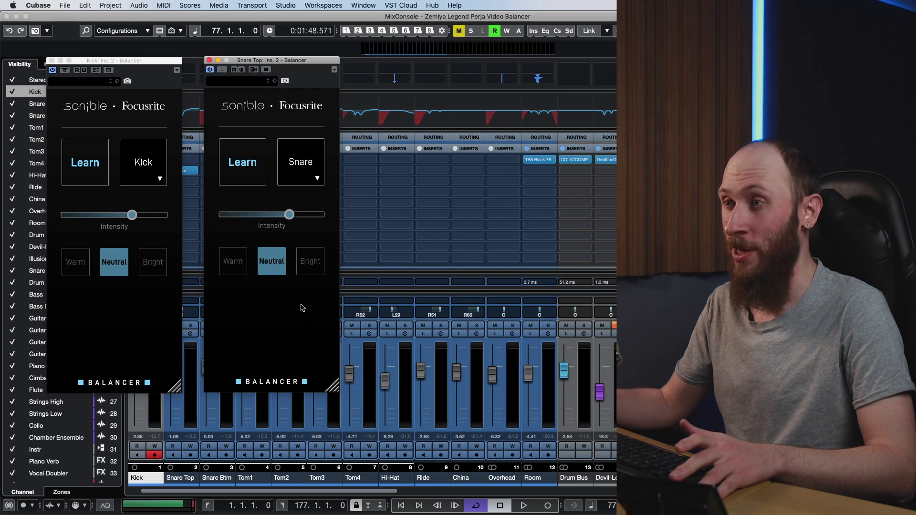
- Run Learn in both the Kick and Snare Top Balancers during playback, restarting the learning on the Kick channel
click(76, 178)
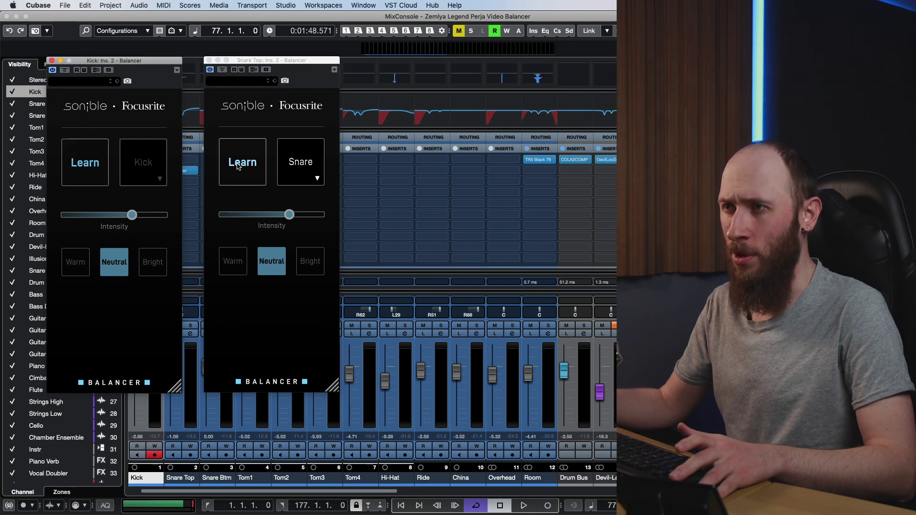
click(239, 167)
key(space)
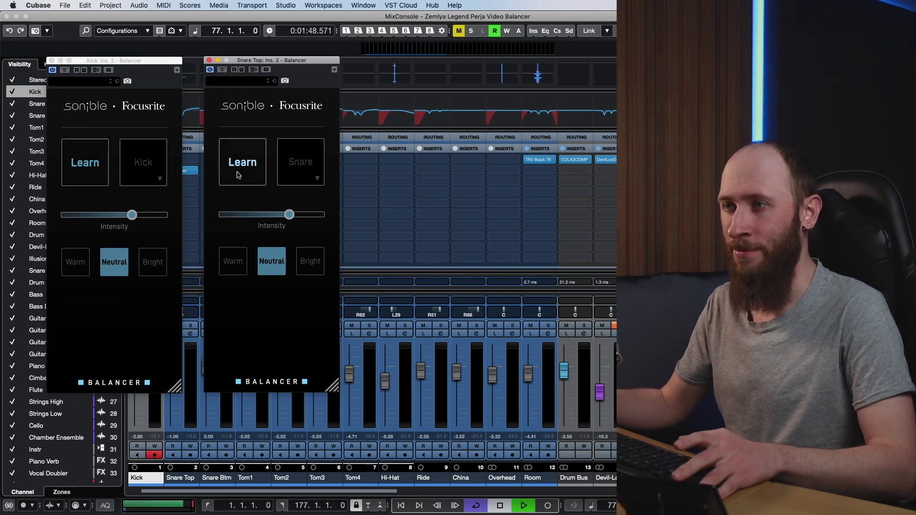
click(170, 198)
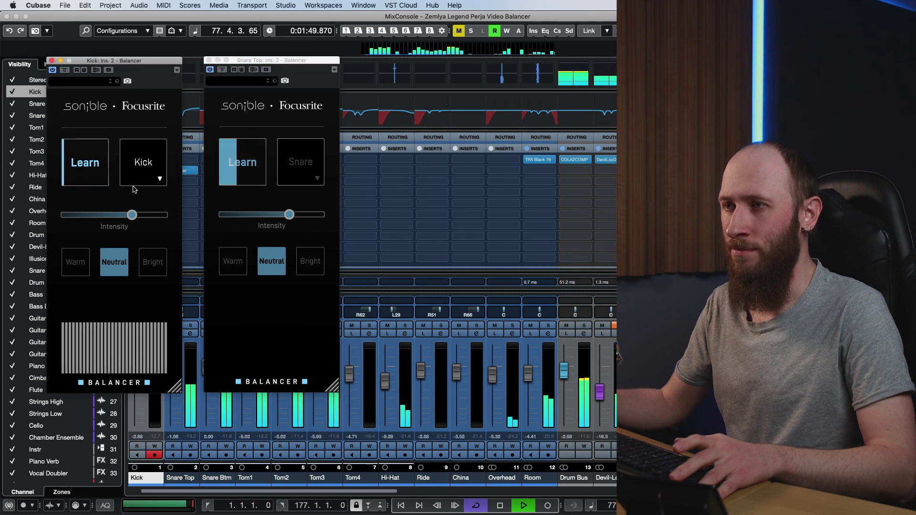
click(68, 178)
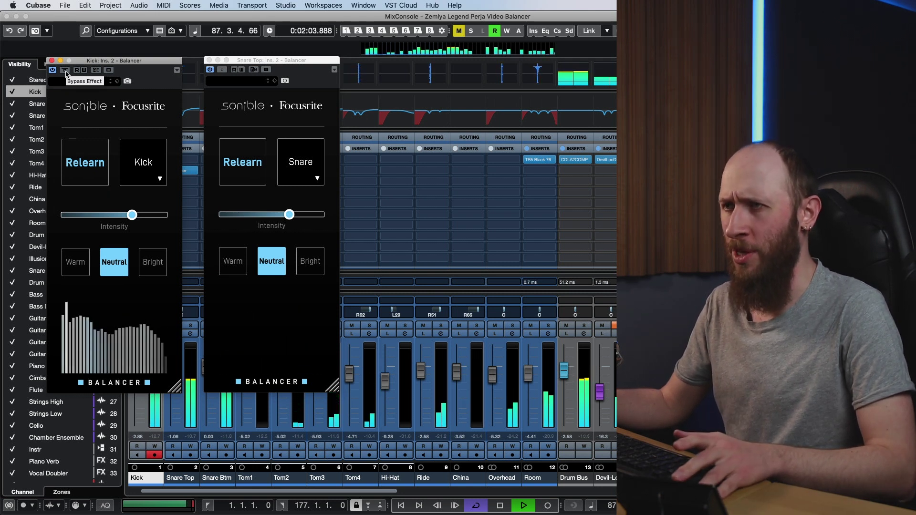
- Compare the full mix with the Kick and Snare Top Balancers bypassed and active
click(225, 70)
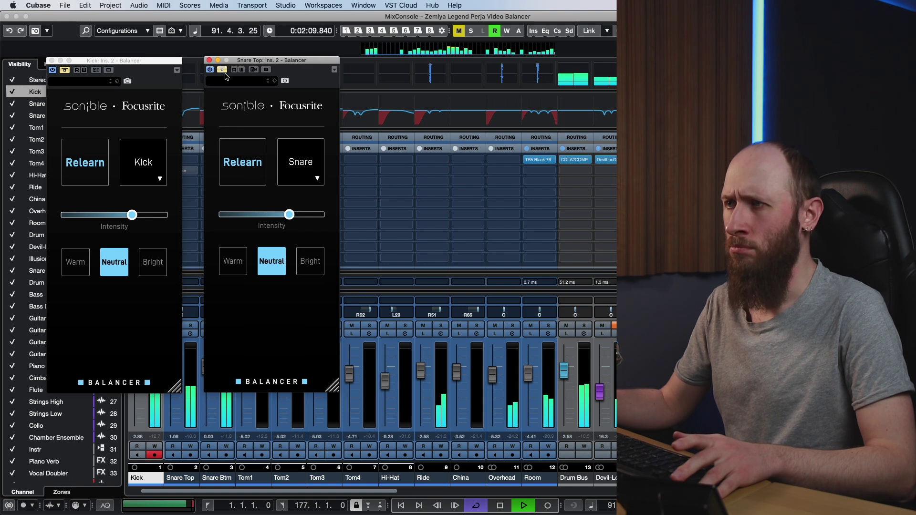
click(67, 70)
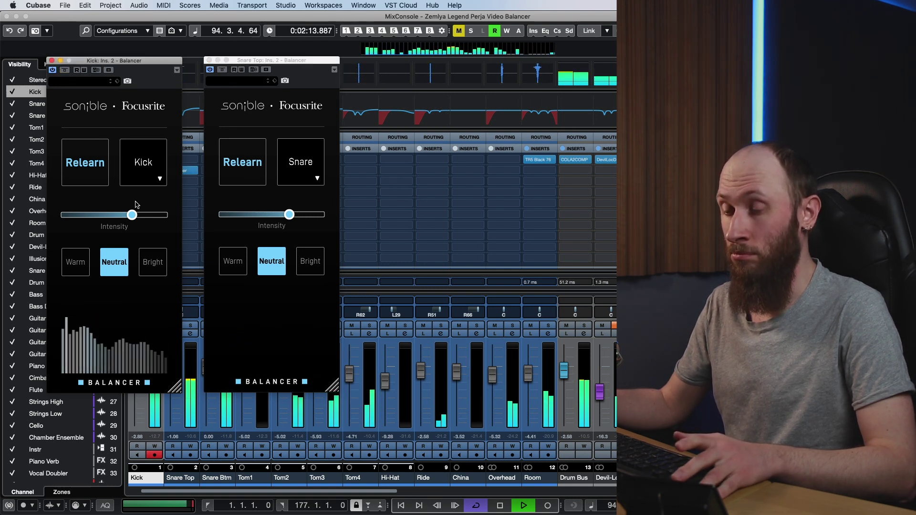
- Solo the Kick channel and compare its sound with the Balancer bypassed and active
key(s)
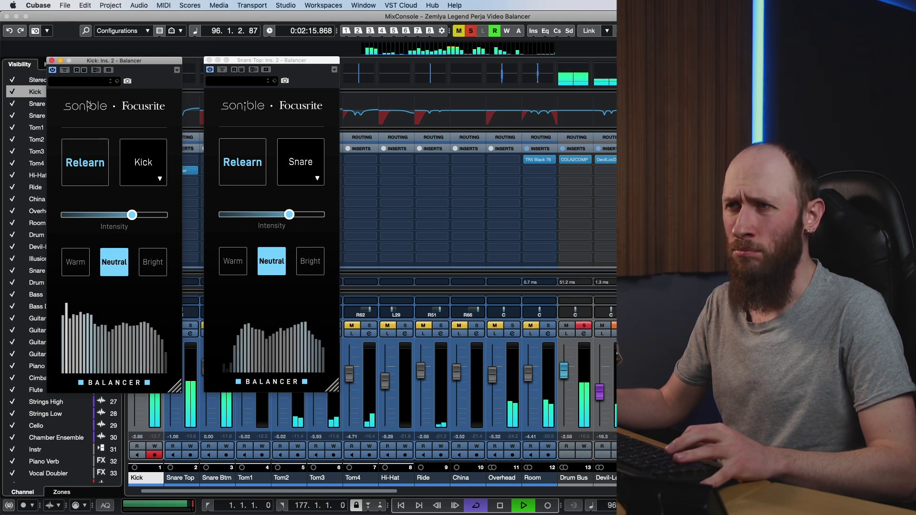
click(67, 71)
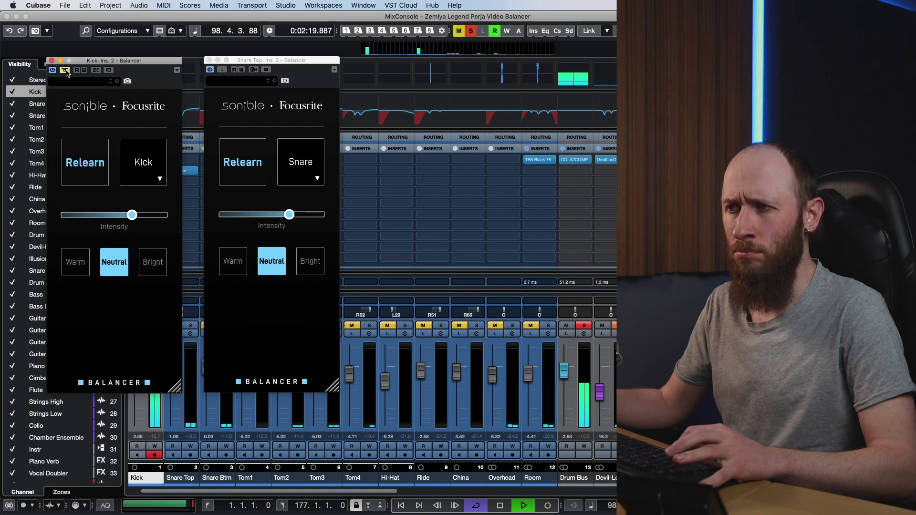
click(65, 71)
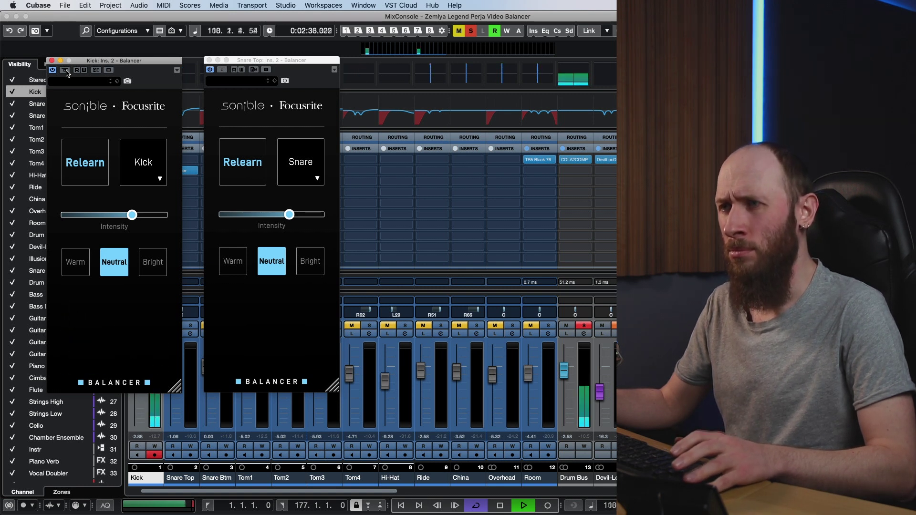
key(space)
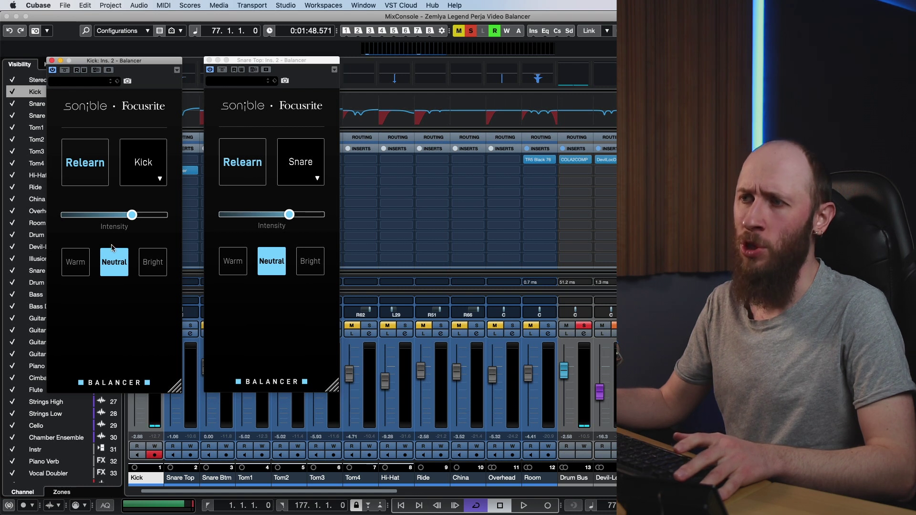
- Audition the Kick Balancer's Bright, Neutral and Warm styles on the soloed kick, varying the Intensity during playback
click(152, 264)
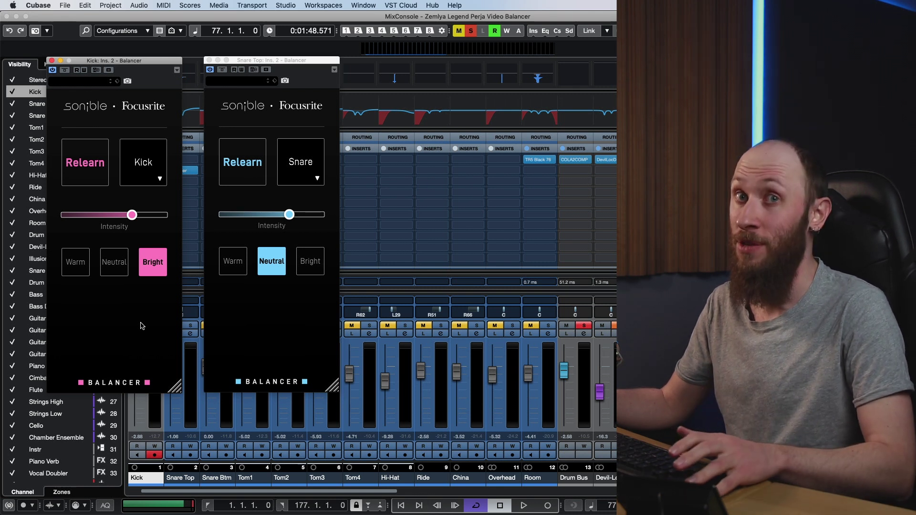
key(space)
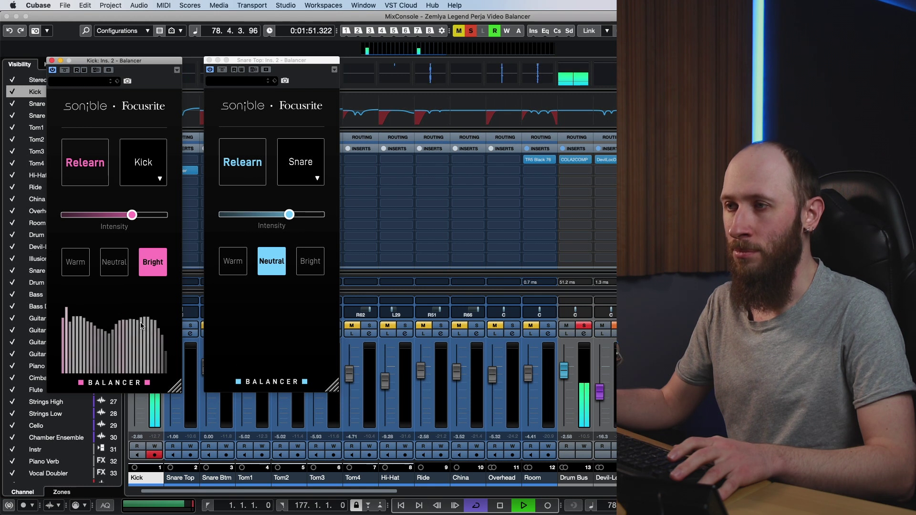
drag(132, 215, 149, 216)
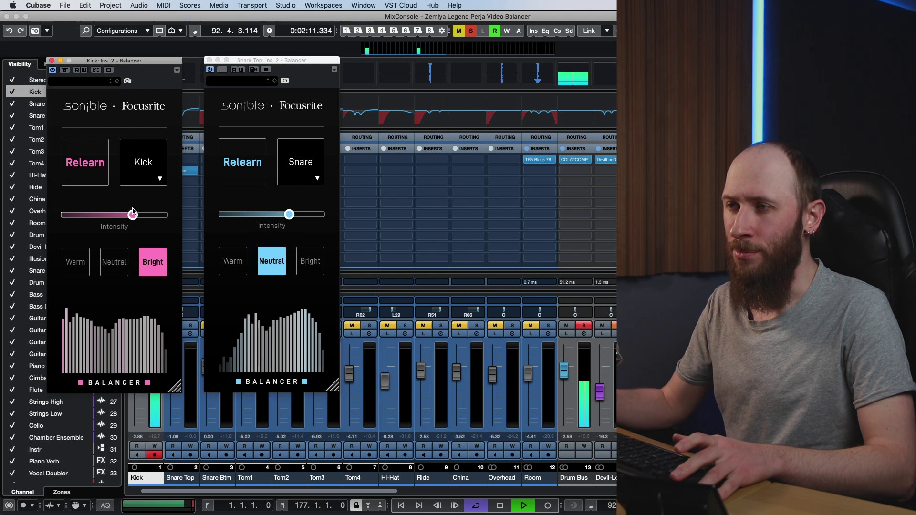
click(120, 266)
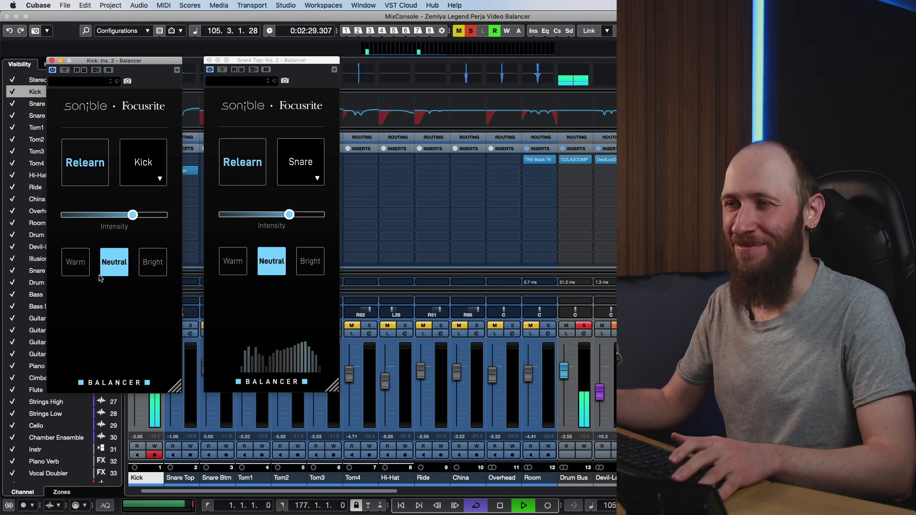
click(75, 266)
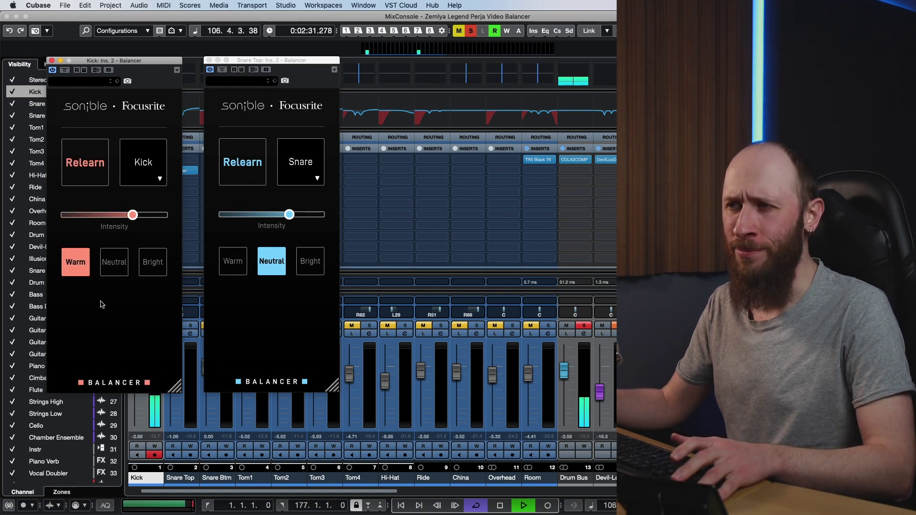
key(space)
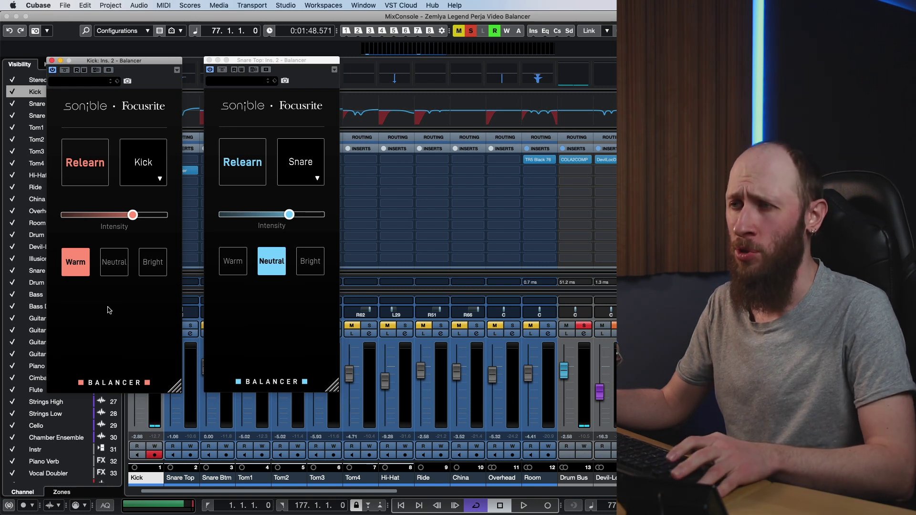
- Compare the Kick Balancer's styles again, and settle on Bright with the Intensity lowered to about one third
key(space)
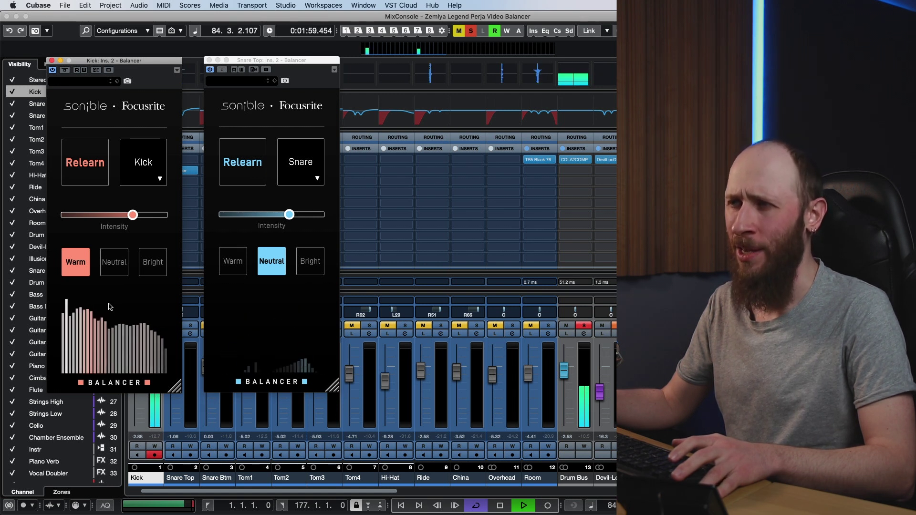
click(112, 265)
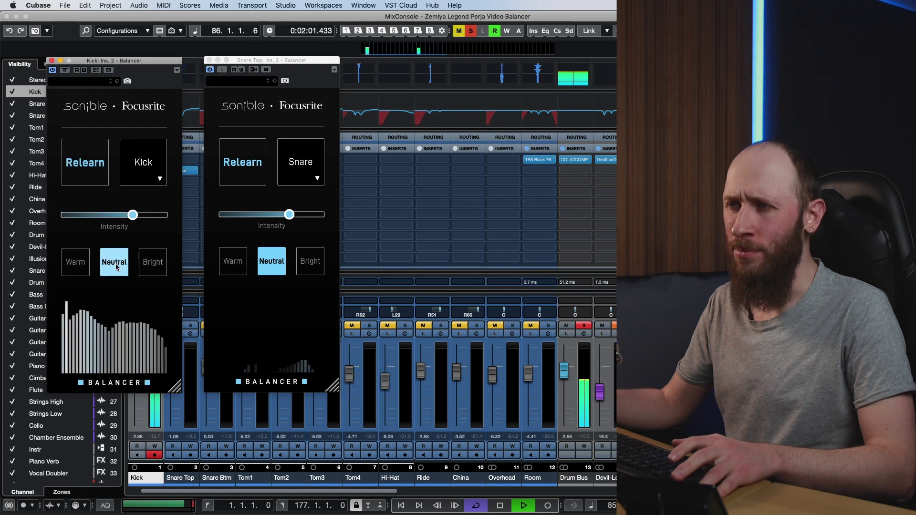
click(144, 265)
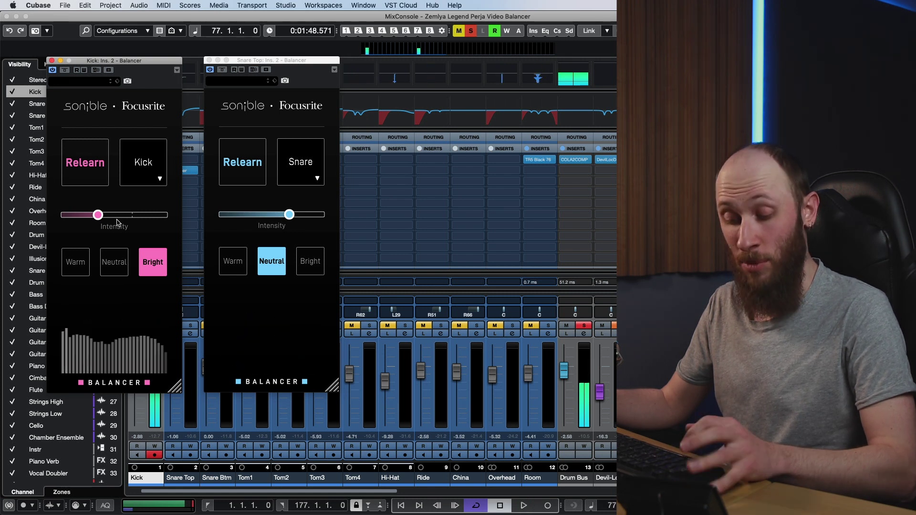
key(space)
- Switch the solo from the Kick channel to Snare Top and start playback
click(187, 479)
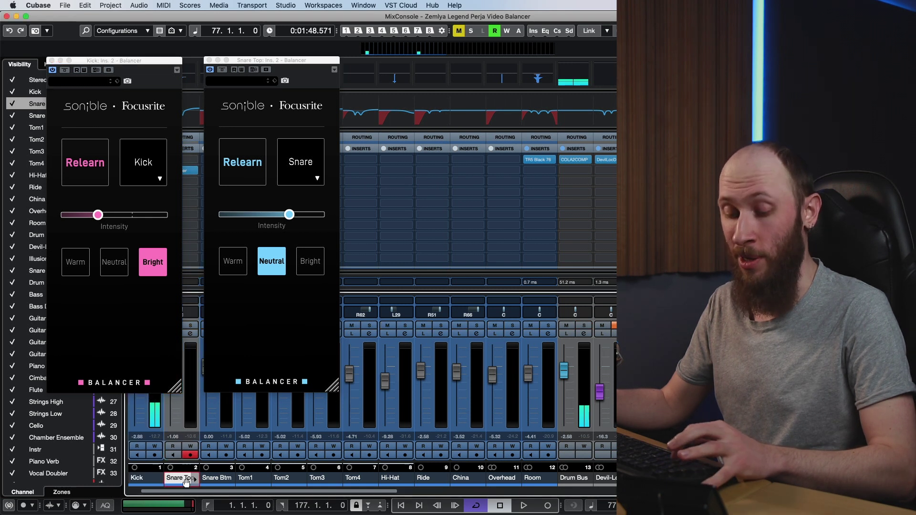
key(s)
key(space)
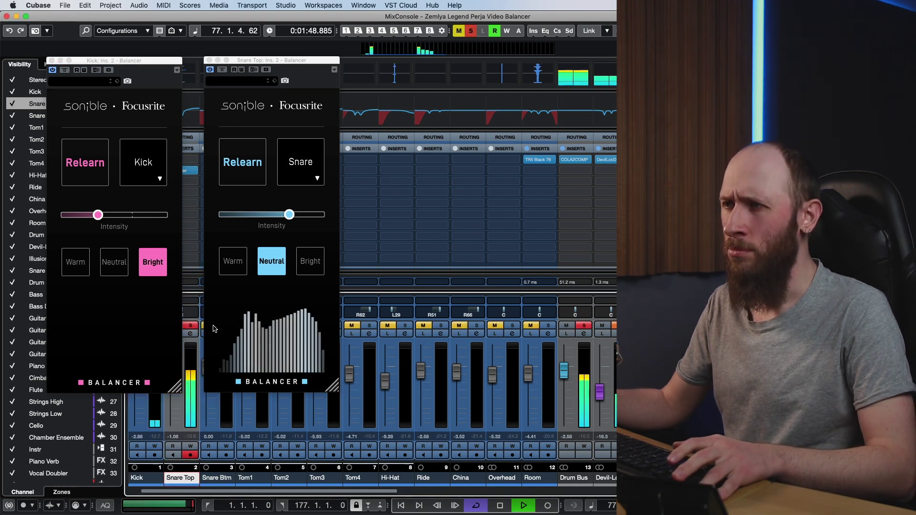
- Audition the Snare Top Balancer's Bright and Warm styles at full Intensity, and settle on Neutral with Intensity at about two thirds
click(316, 263)
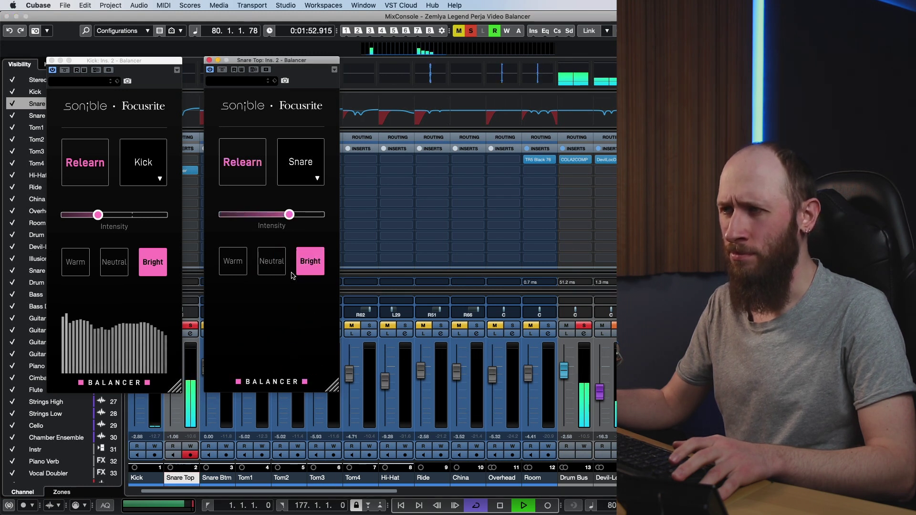
drag(283, 233, 344, 223)
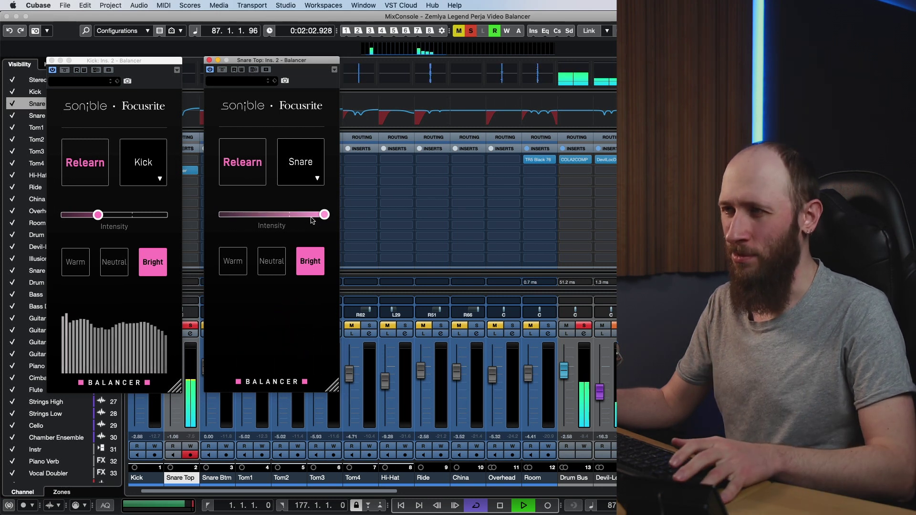
click(234, 262)
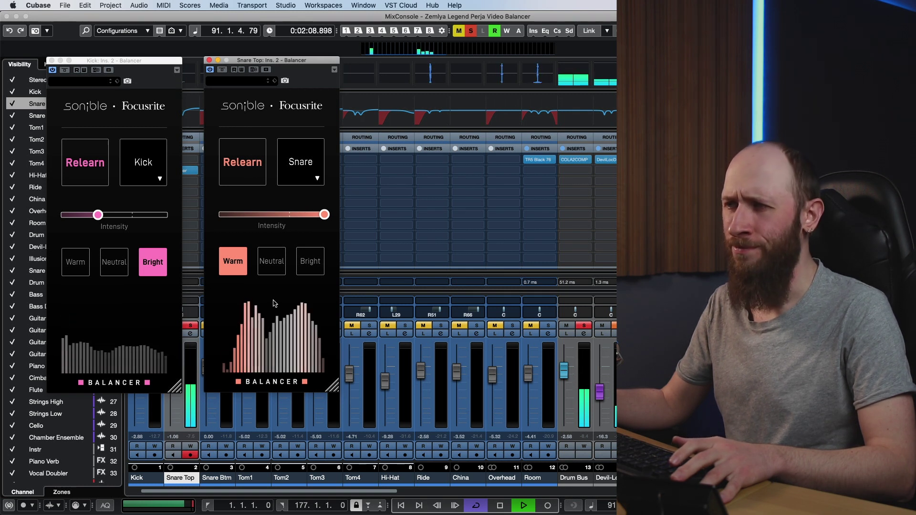
click(270, 266)
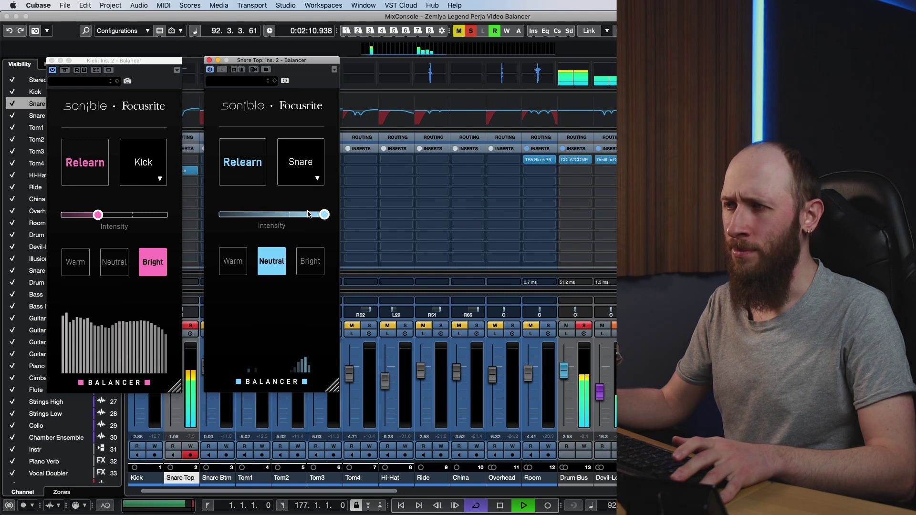
drag(326, 213, 300, 218)
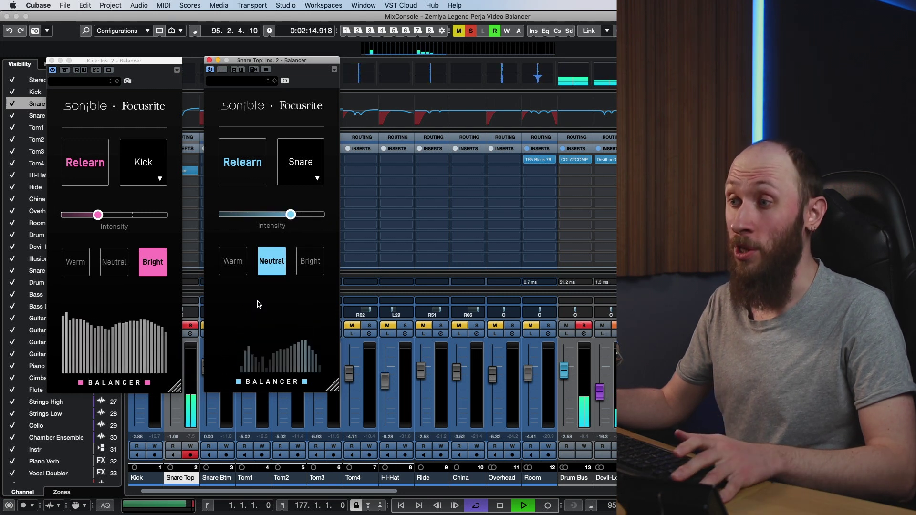
- Unsolo the Snare Top channel and restart playback to hear the full mix
click(190, 326)
key(space)
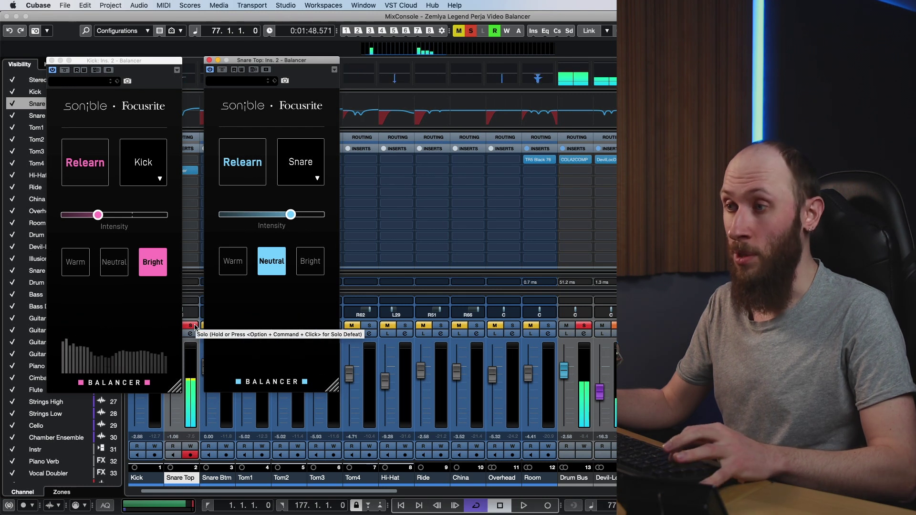
key(space)
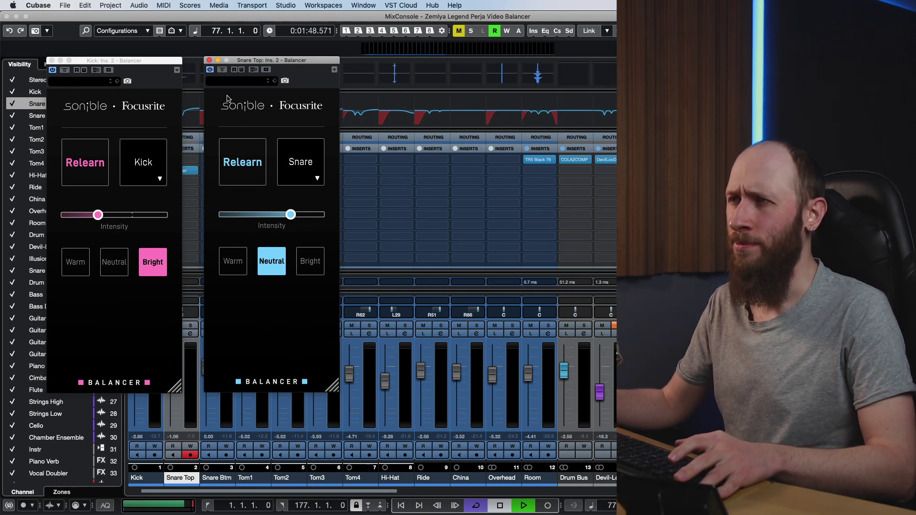
- Compare the full mix with the Kick and Snare Top Balancers bypassed and re-enabled, and stop playback
click(222, 70)
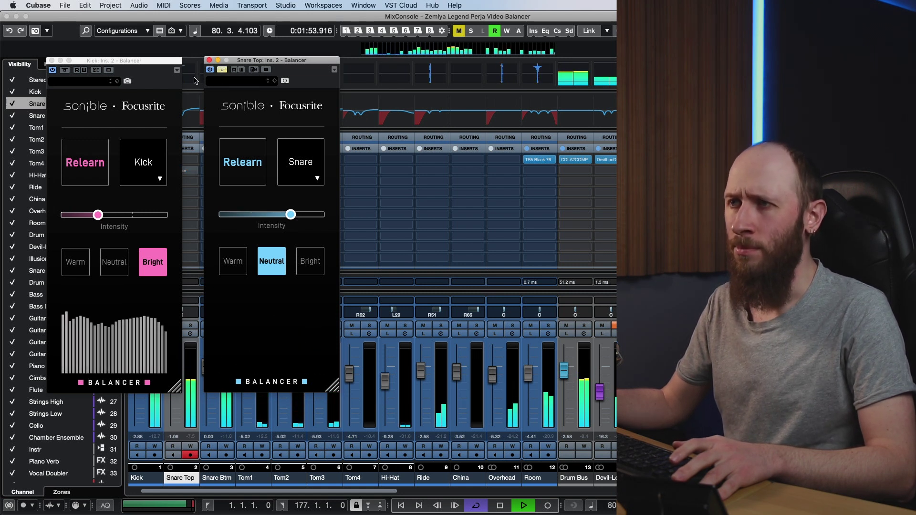
click(65, 70)
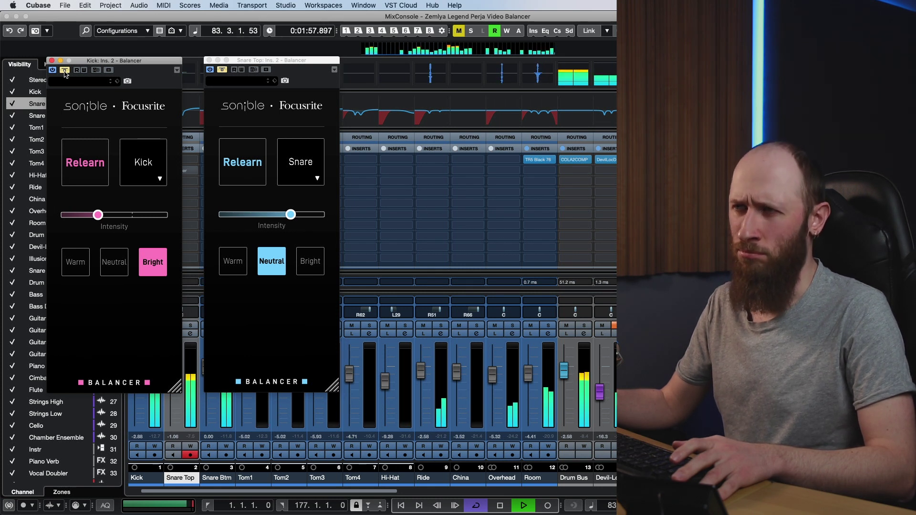
click(65, 71)
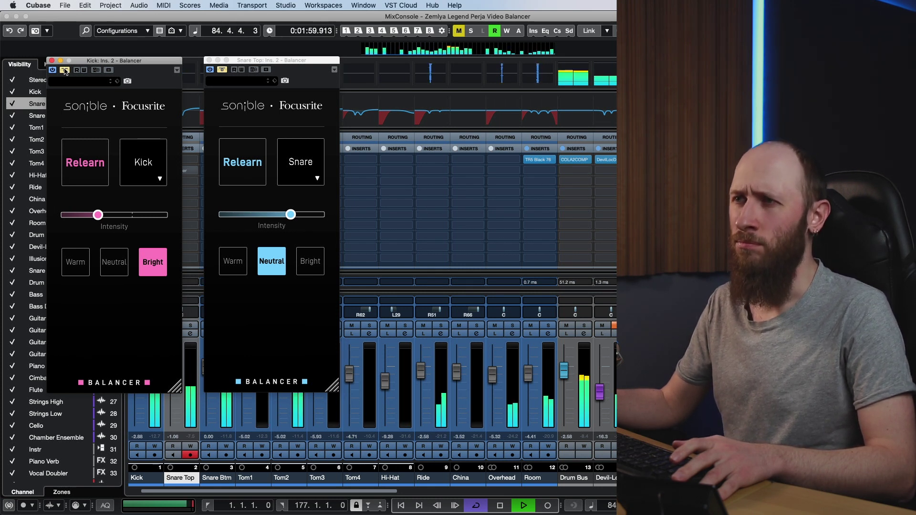
click(222, 70)
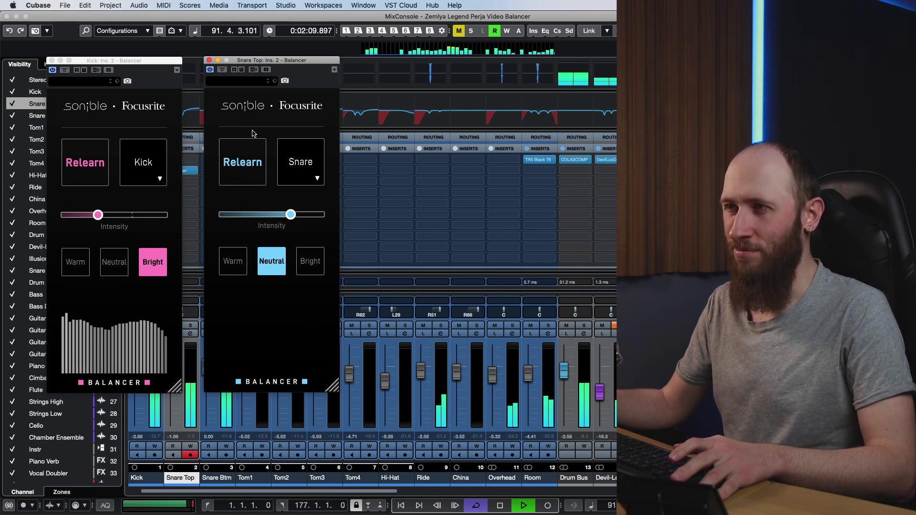
key(space)
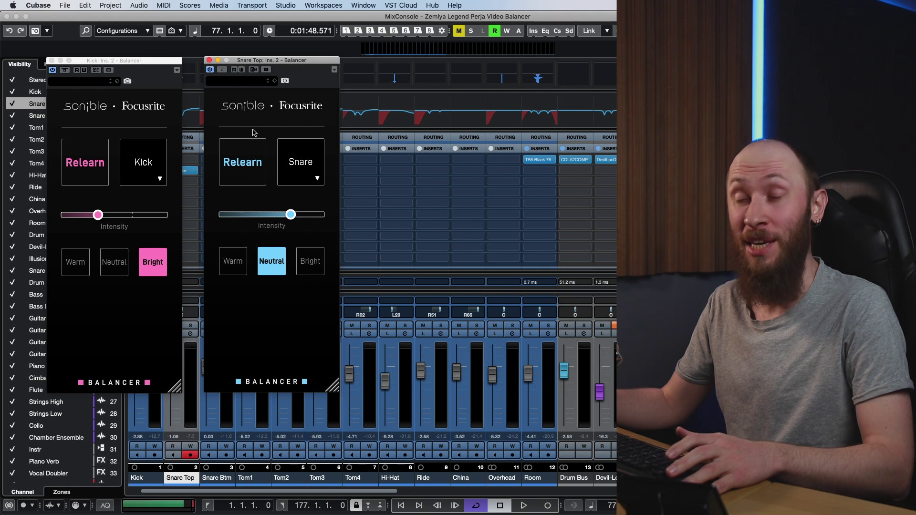
- Close the Kick and Snare Top Balancer windows, and solo the Piano channel during playback
click(209, 60)
click(52, 61)
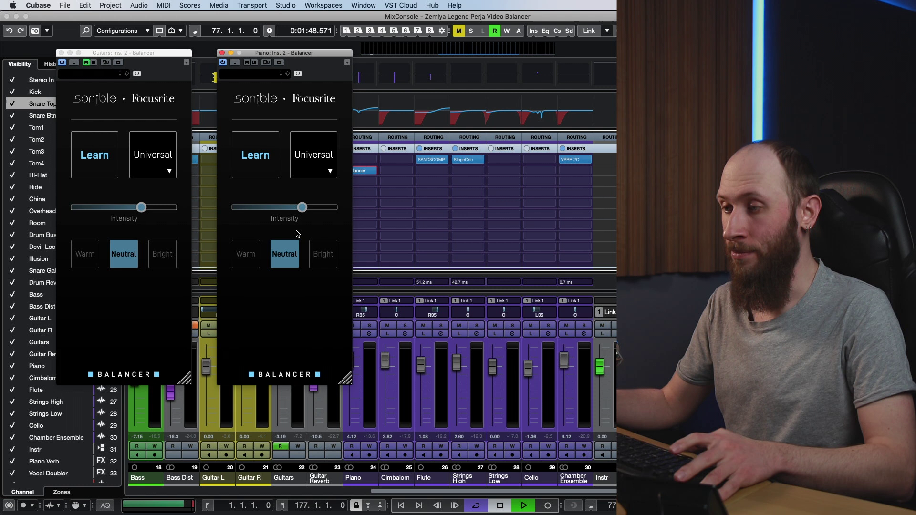
key(space)
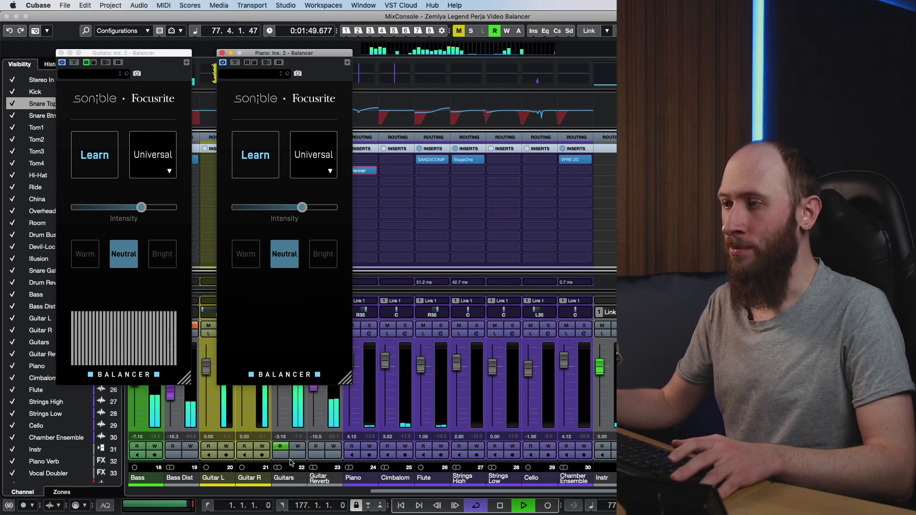
click(354, 478)
key(s)
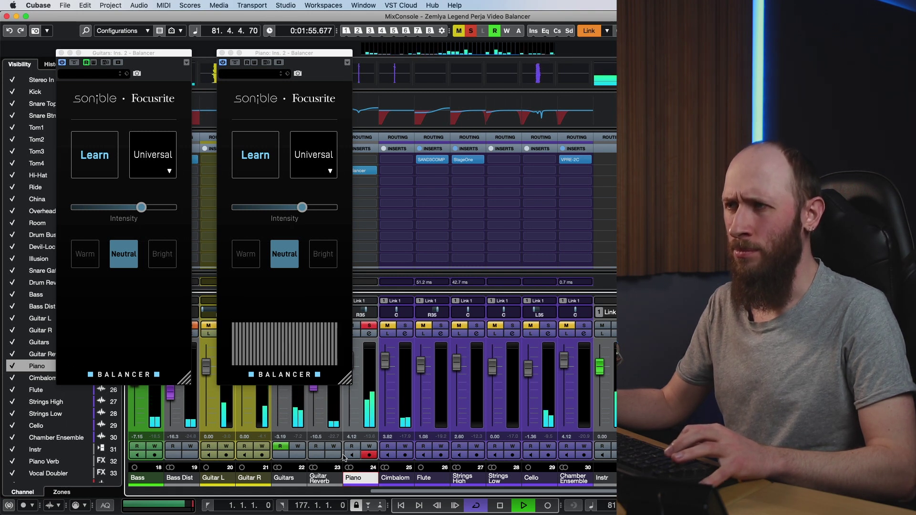
- Set the Piano Balancer's instrument profile to Keys and let it learn the soloed piano
click(328, 175)
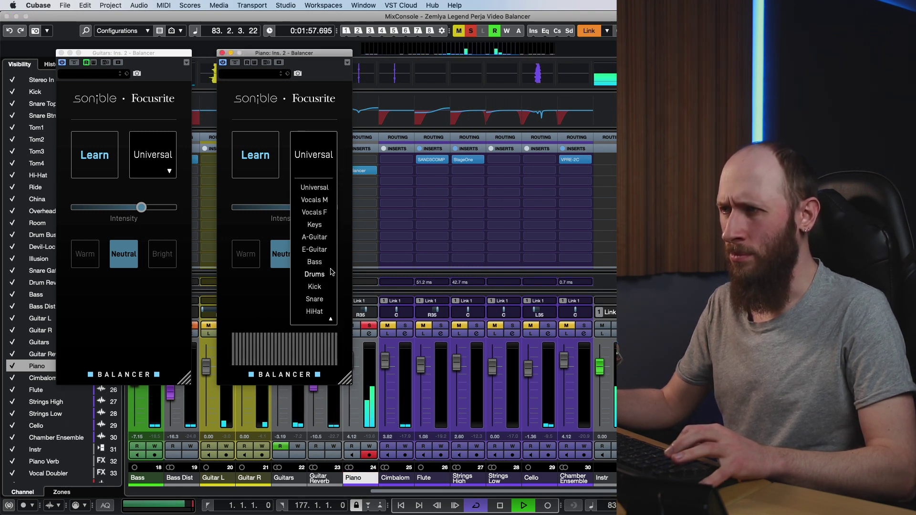
click(331, 322)
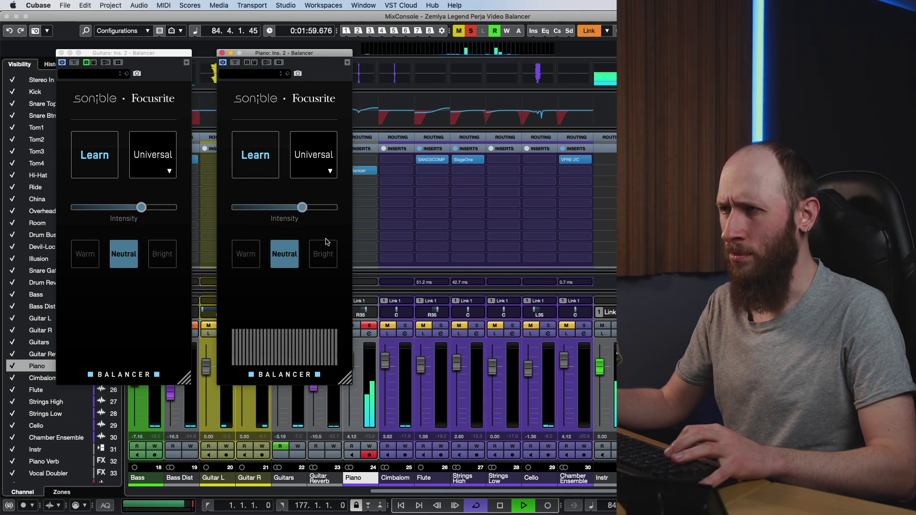
click(330, 175)
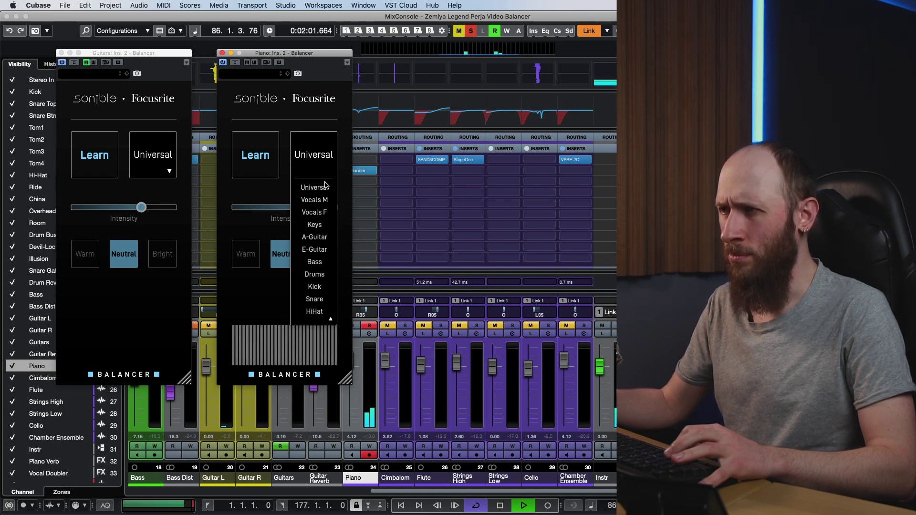
click(311, 226)
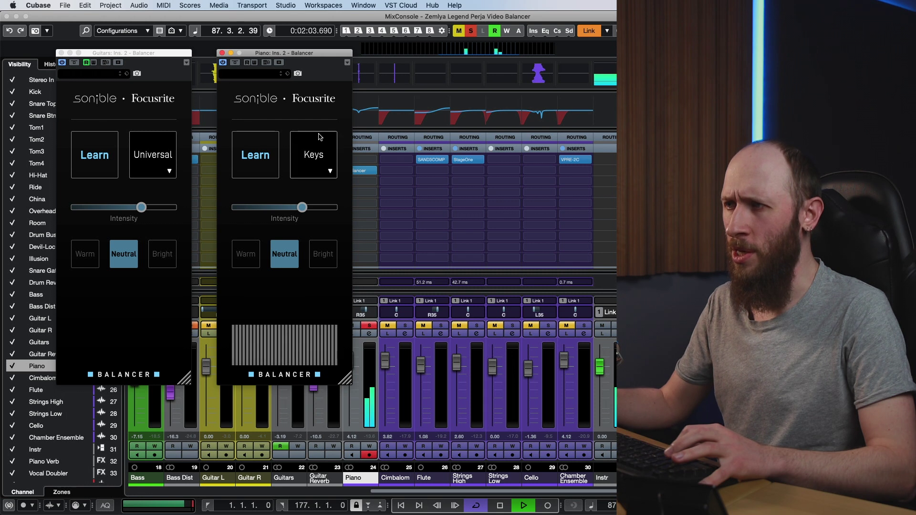
click(261, 159)
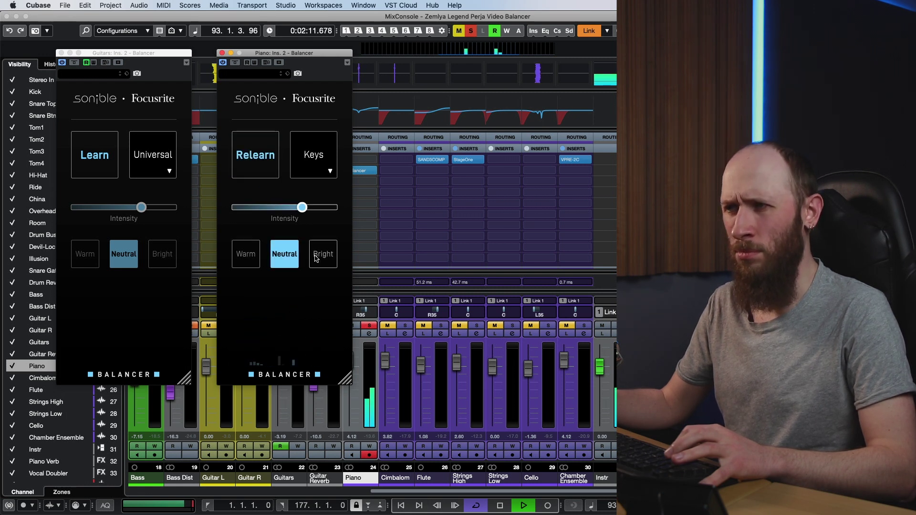
key(space)
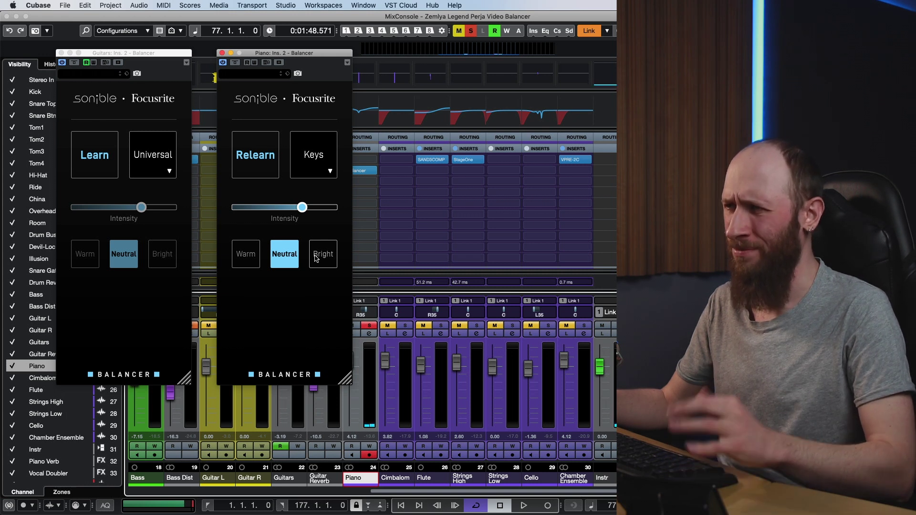
- Audition the Piano Balancer's Bright and Neutral styles with Intensity at about three quarters, comparing Neutral with the effect bypassed
click(320, 258)
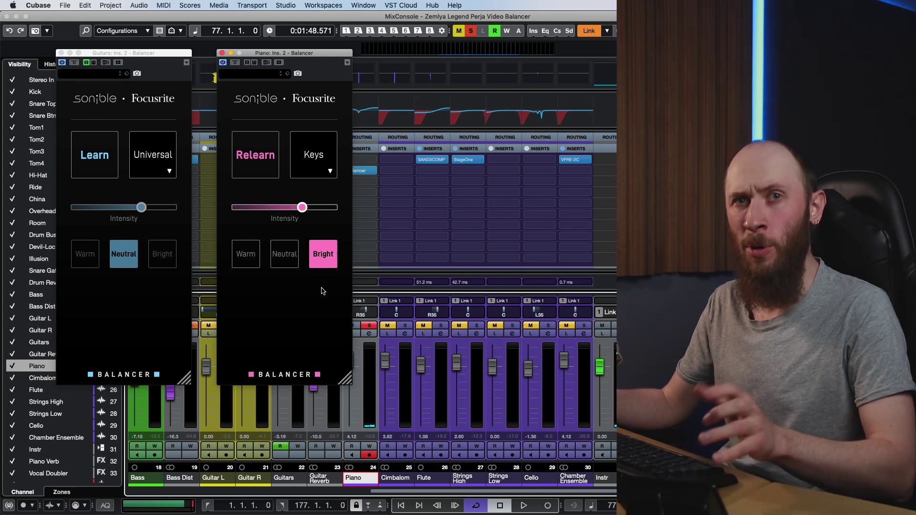
key(space)
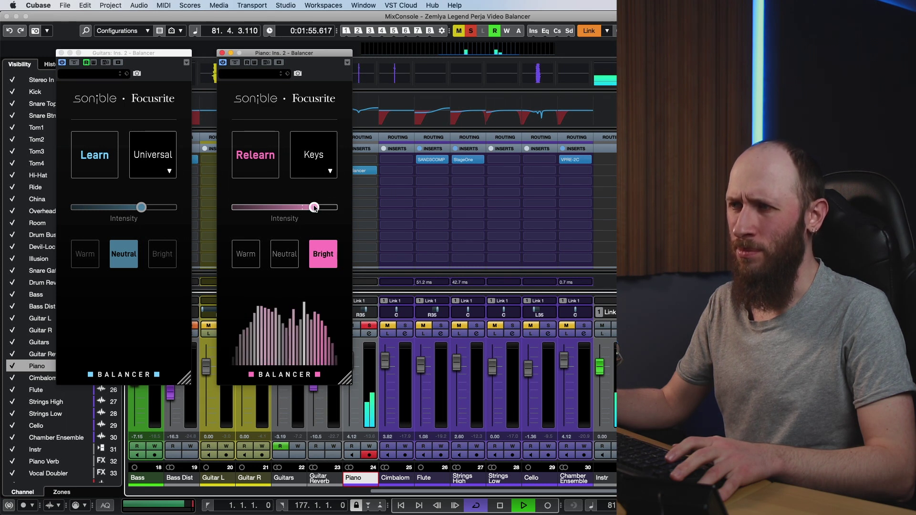
click(282, 257)
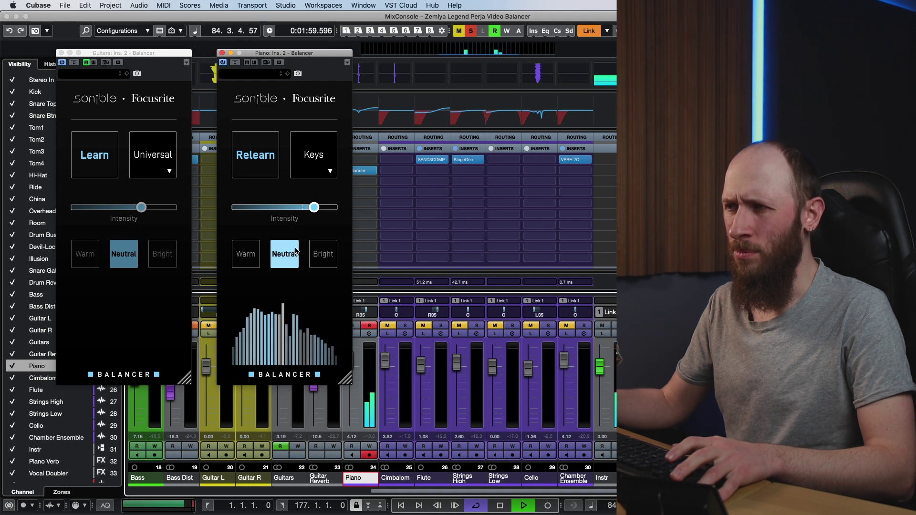
click(235, 63)
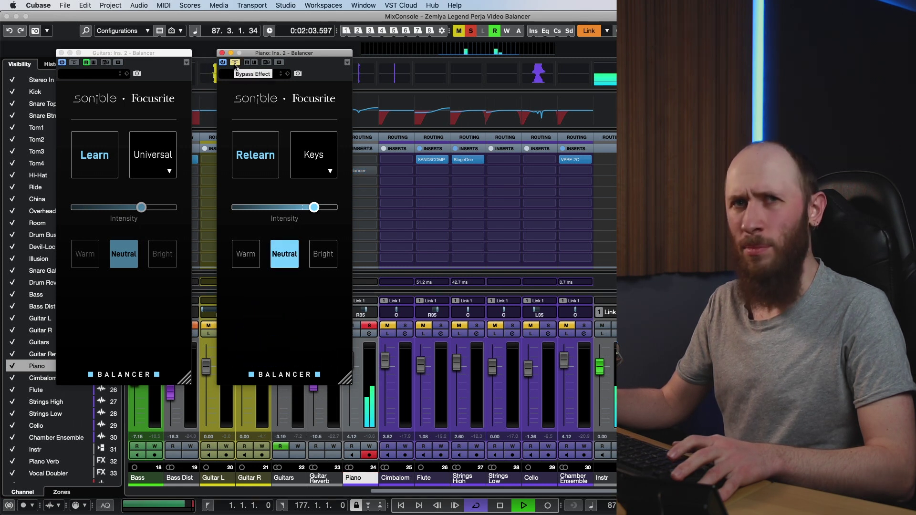
click(235, 63)
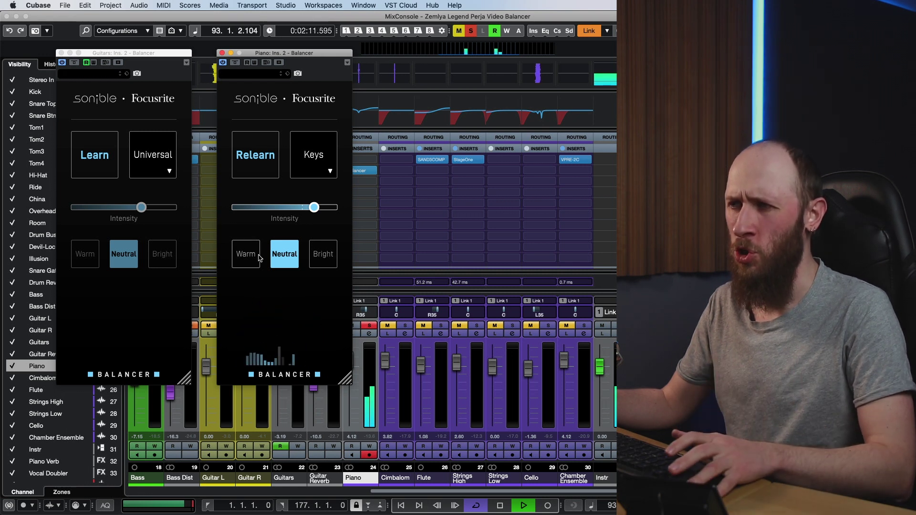
- Switch the Piano Balancer to Warm and lower its Intensity to about 30 percent during playback
click(240, 257)
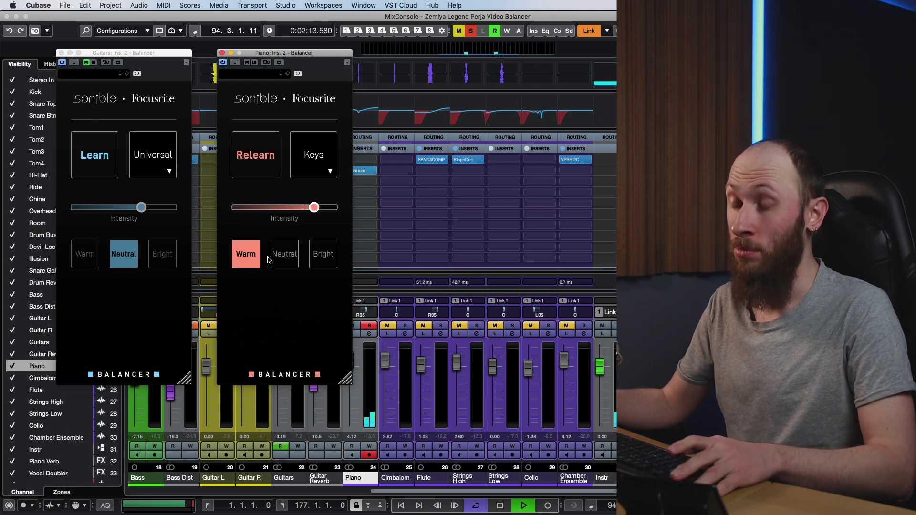
key(space)
key(space)
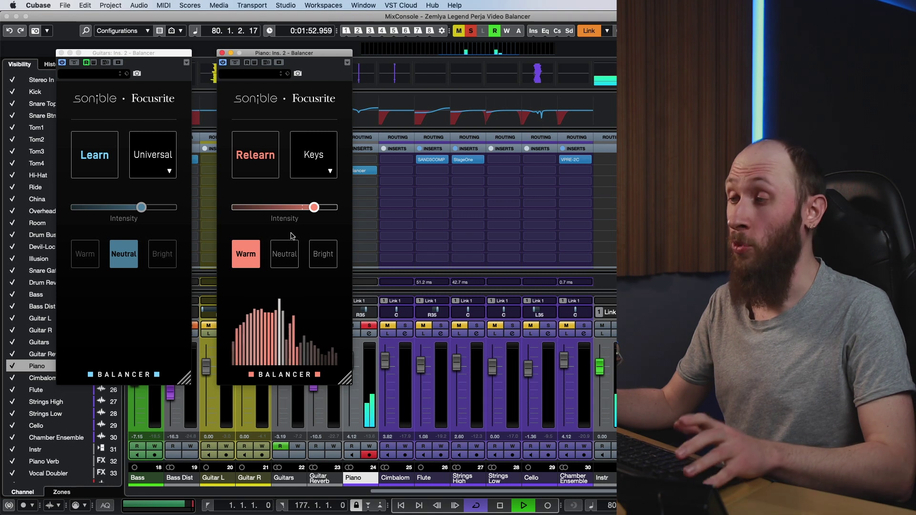
drag(315, 210, 266, 209)
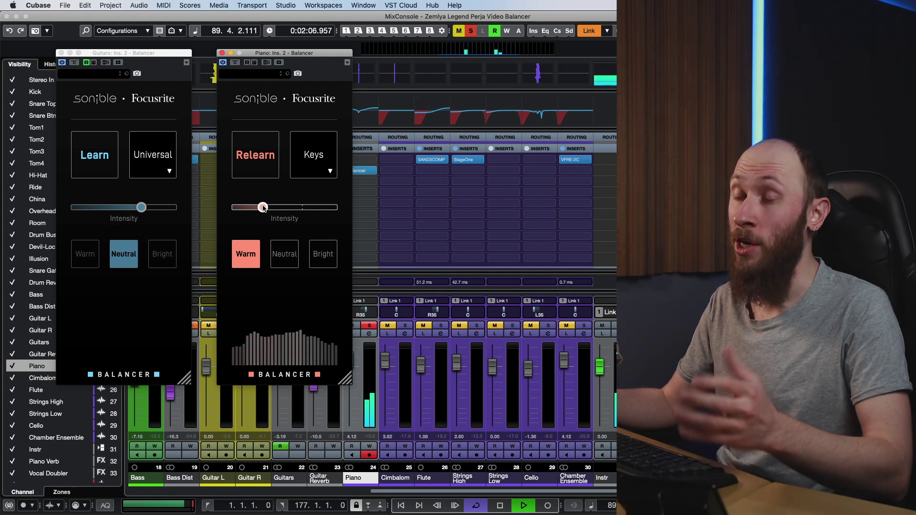
- Compare the soloed piano with the Balancer bypassed and active, restarting playback between comparisons
click(236, 63)
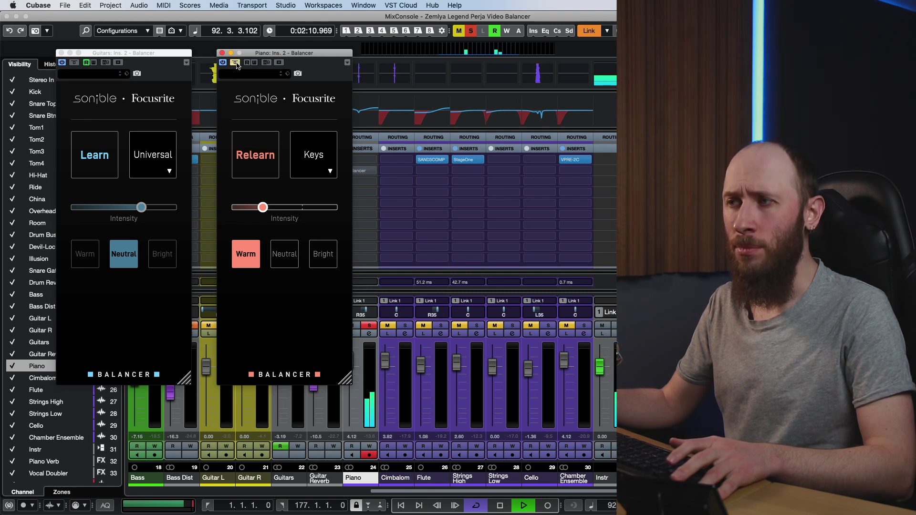
click(236, 62)
key(space)
key(space)
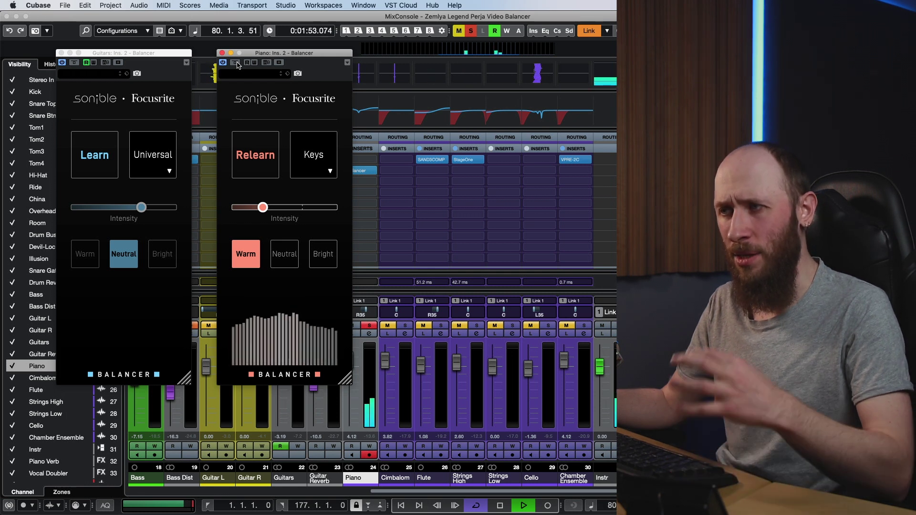
click(236, 62)
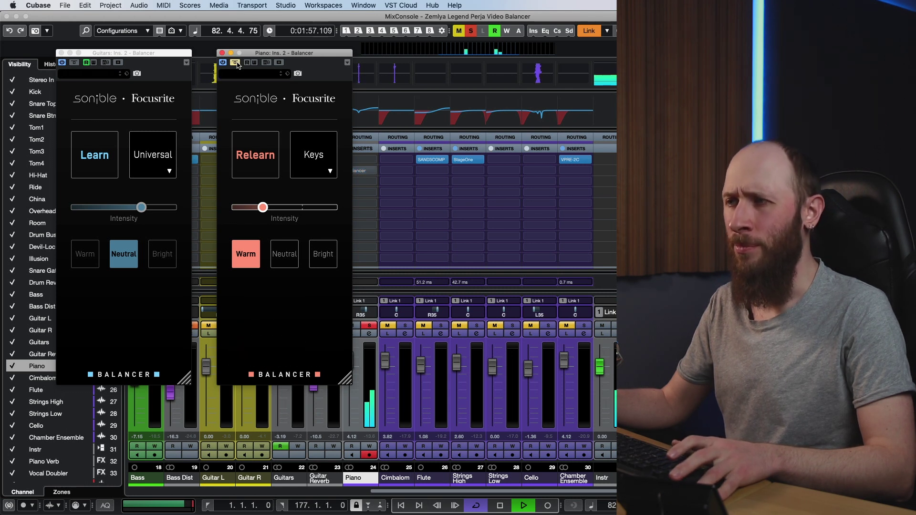
click(236, 63)
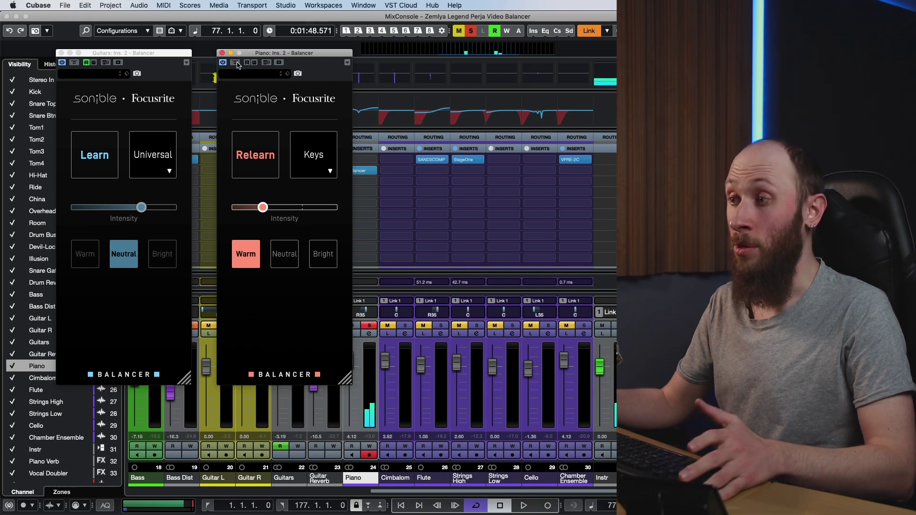
key(space)
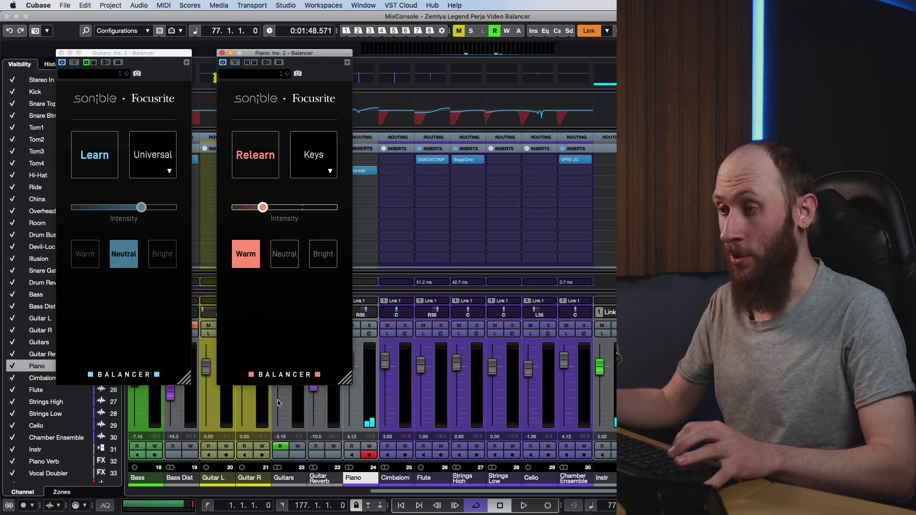
- Switch the solo from Piano to the Guitars channel and start playback
click(282, 479)
key(s)
key(space)
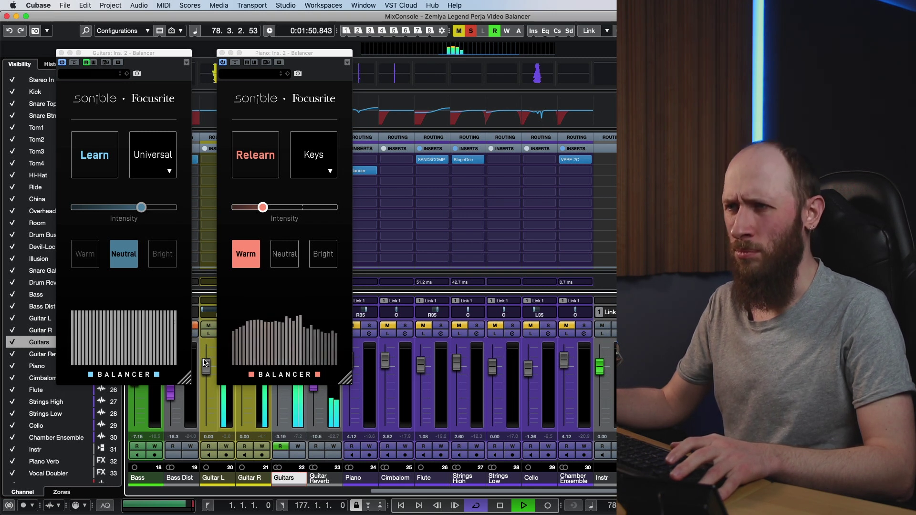
- Set the Guitars Balancer's instrument profile to A-Guitar and let it learn the soloed guitars
click(168, 173)
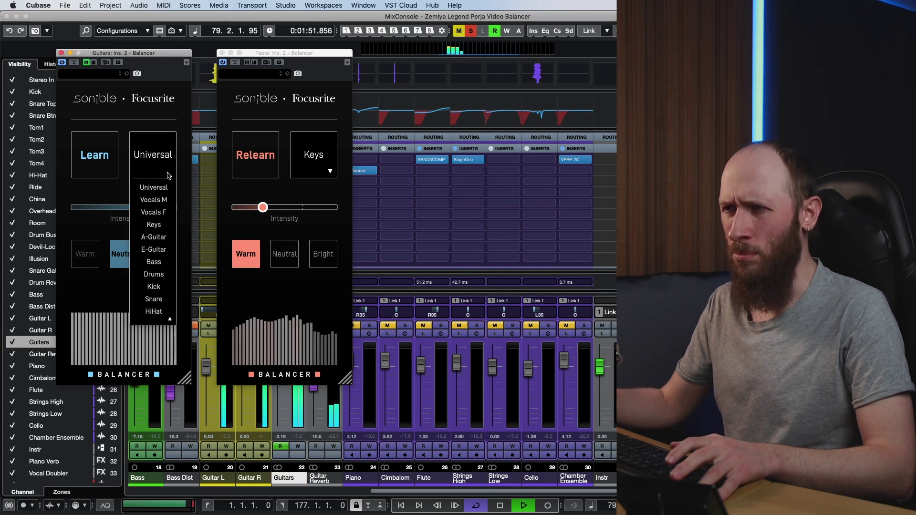
click(163, 238)
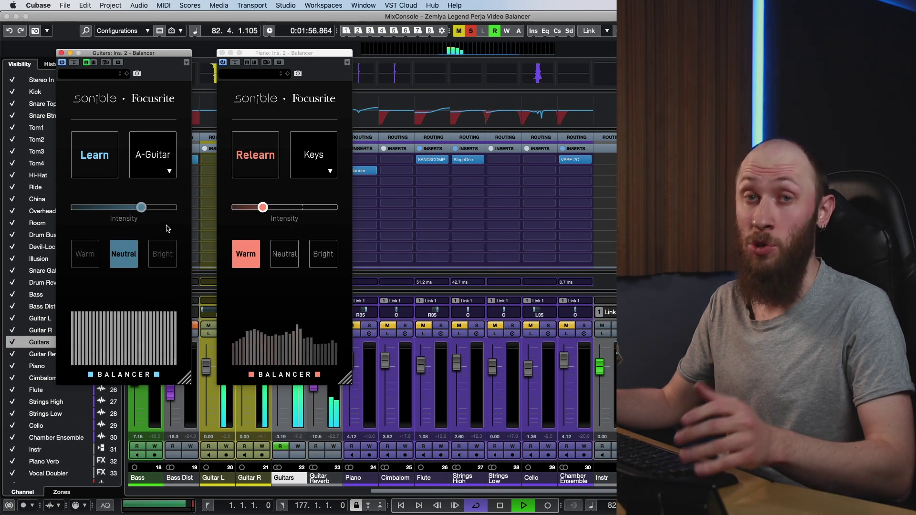
click(101, 167)
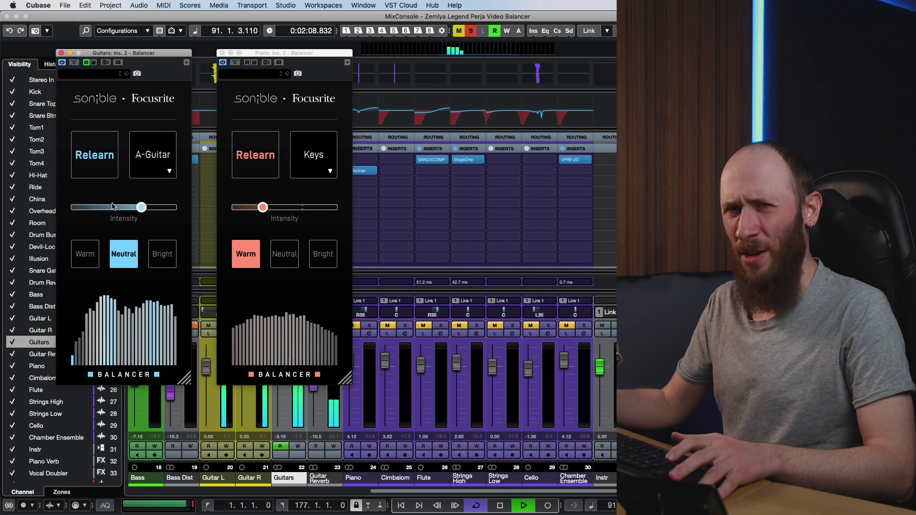
- Switch the Guitars Balancer to Bright and lower its Intensity to just over one third
click(170, 255)
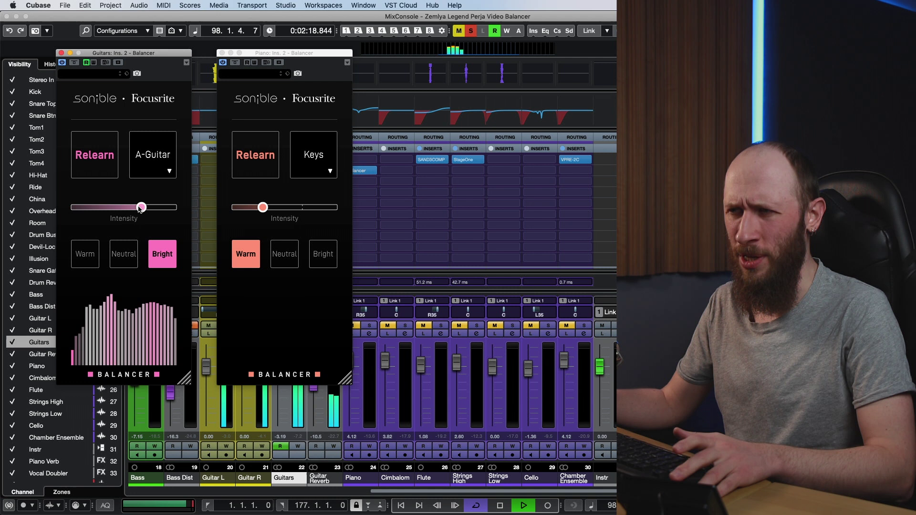
drag(142, 208, 107, 208)
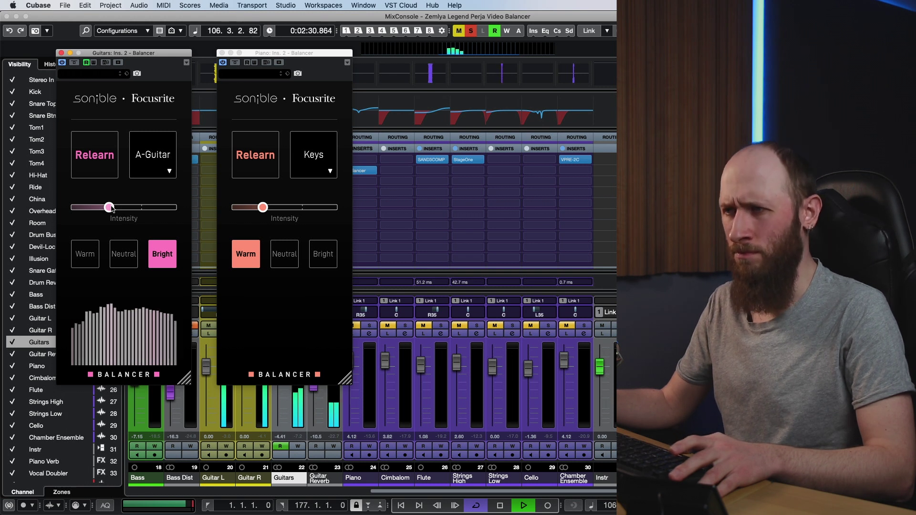
- Audition the Guitars Balancer's Warm character against Bright, return to Bright, and end the soloed playback
click(93, 258)
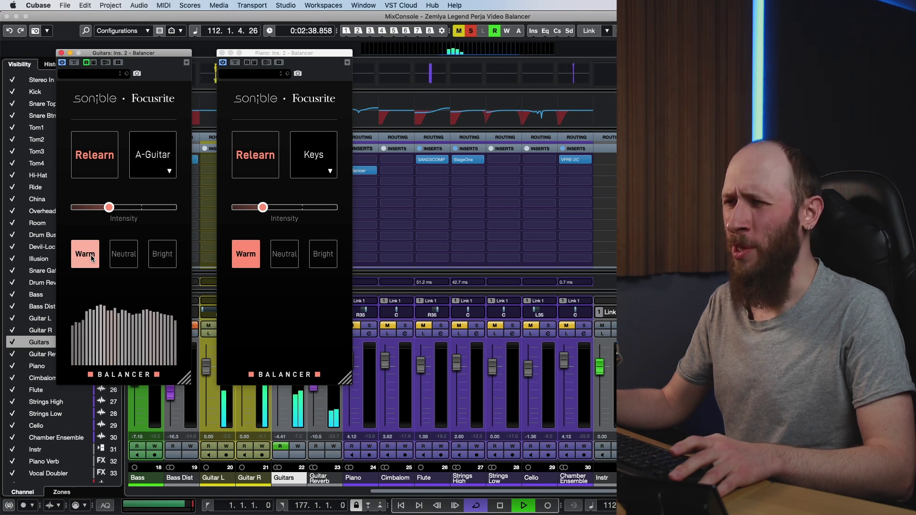
click(163, 260)
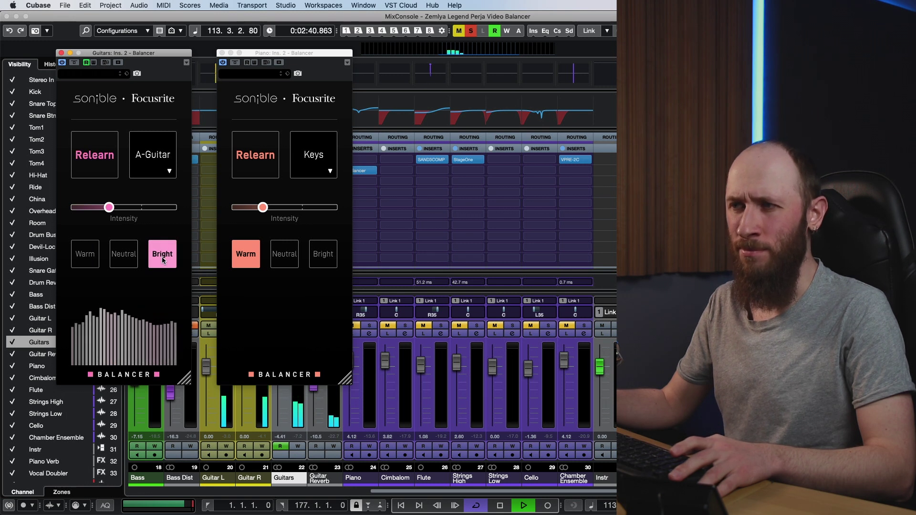
key(space)
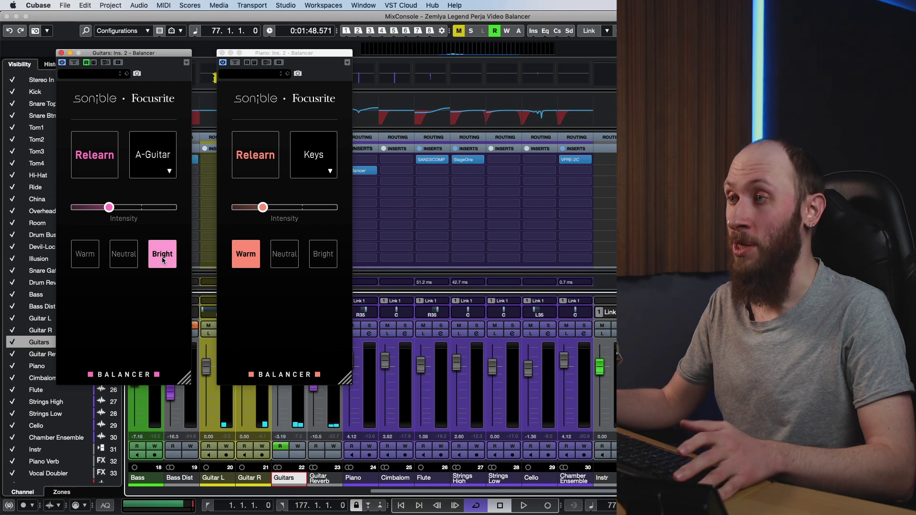
- Play the full mix and compare it with the Guitars and Piano Balancers bypassed and active
key(space)
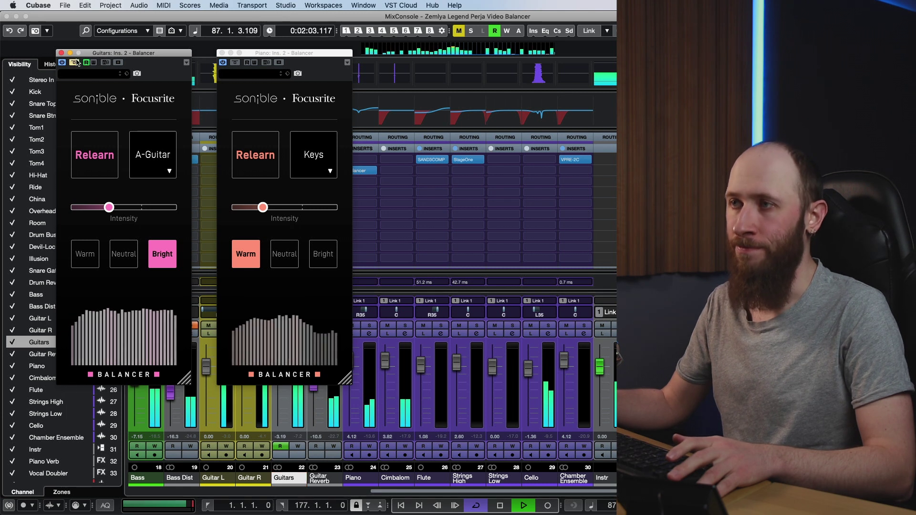
click(237, 64)
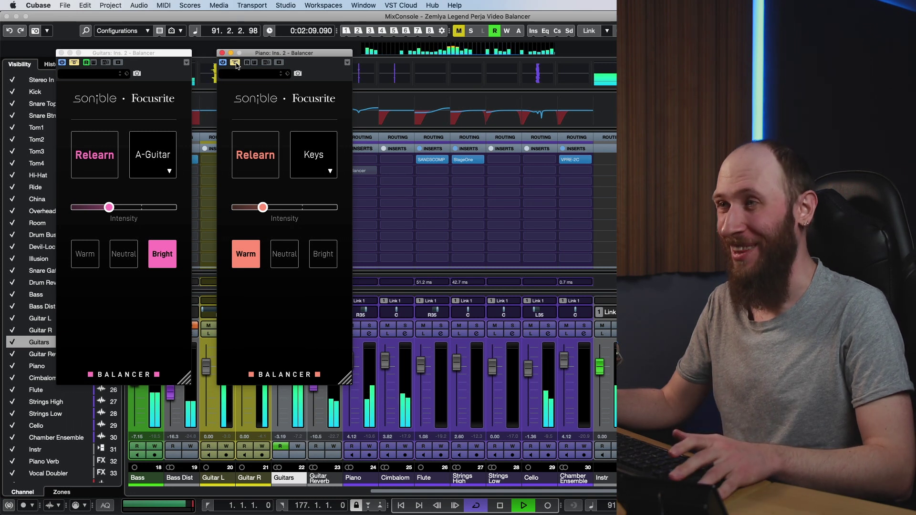
click(82, 67)
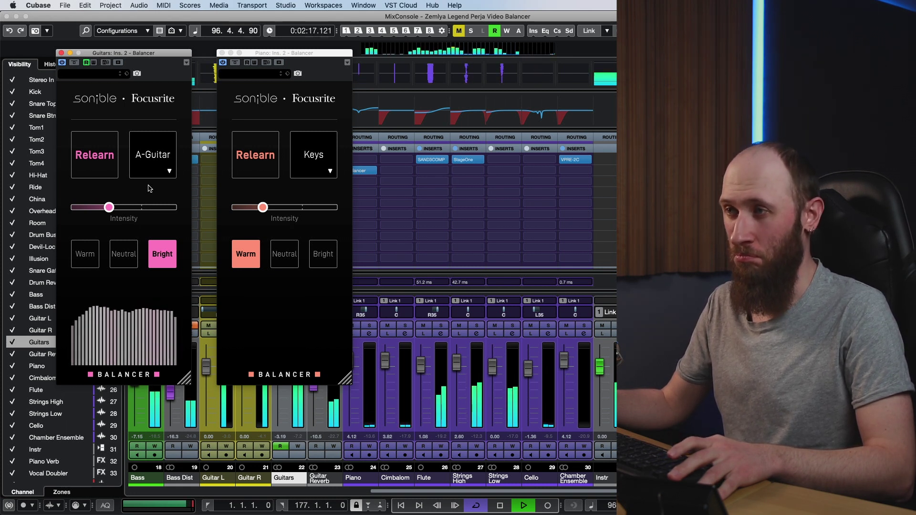
key(space)
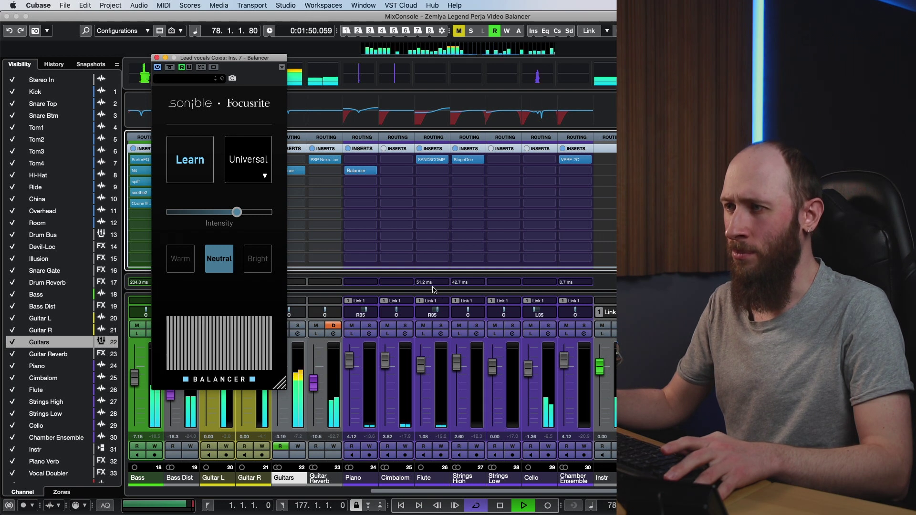
- Set the lead vocals Balancer's instrument profile to Vocals F and let it learn the vocal signal
click(261, 176)
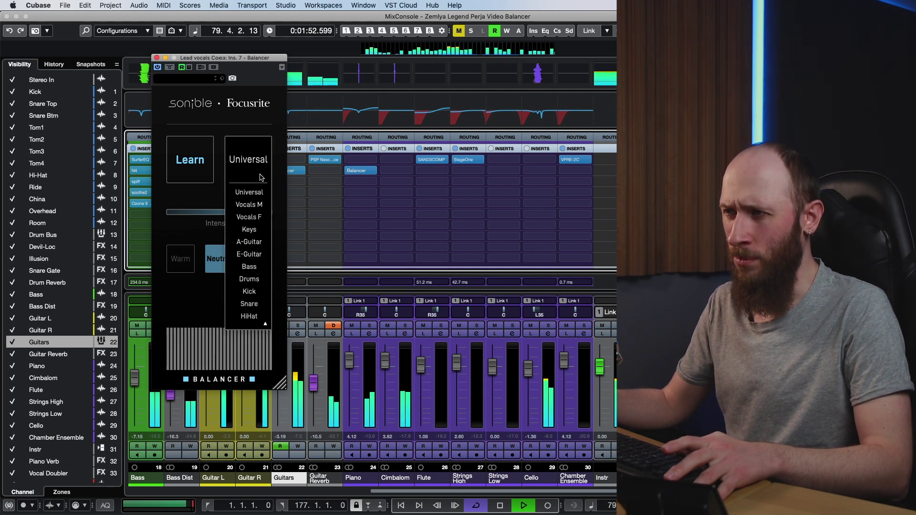
click(250, 219)
click(193, 166)
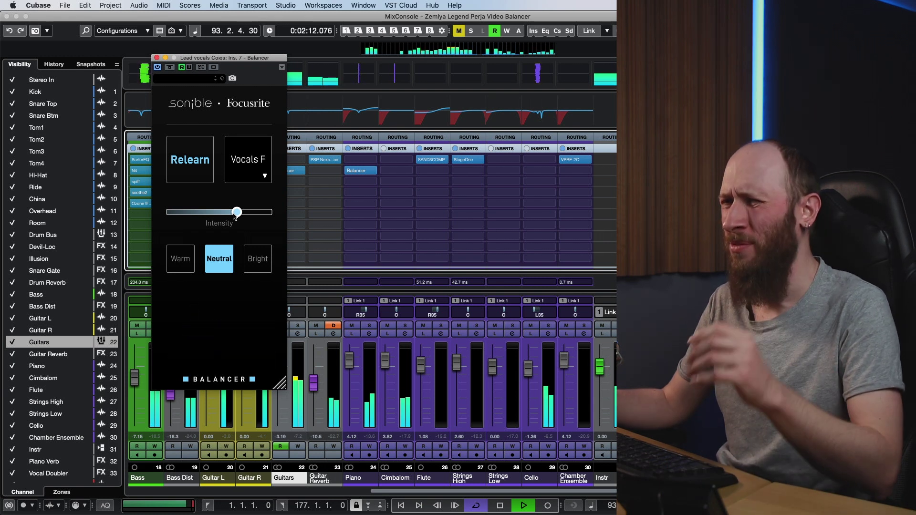
- Adjust the lead vocals Balancer's Intensity during playback, trying about half and settling at about three quarters
click(234, 212)
drag(233, 213, 222, 215)
key(space)
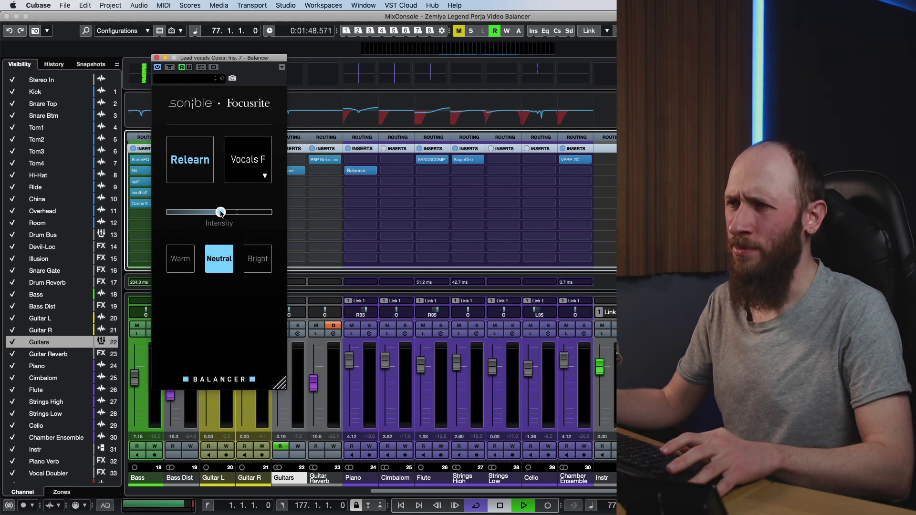
key(space)
drag(221, 214, 246, 214)
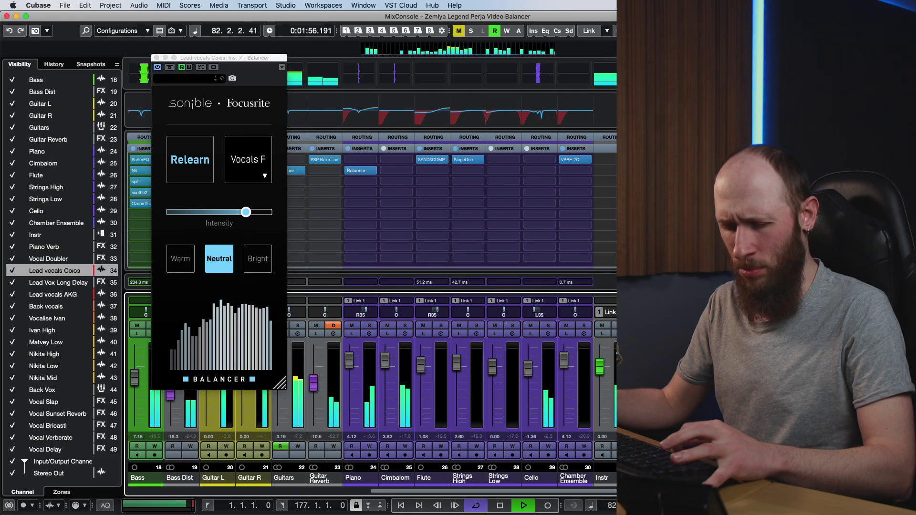
- Solo the lead vocals channel and audition it from the loop start with the Balancer active
key(s)
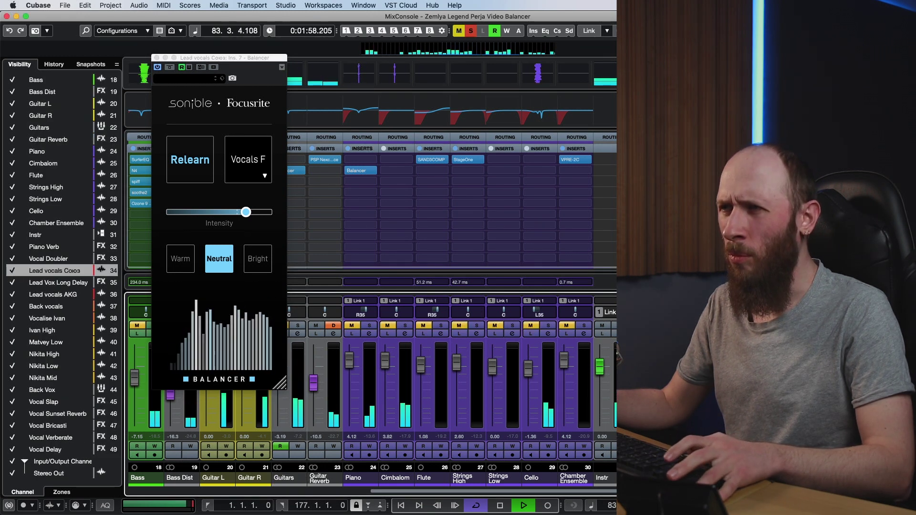
key(space)
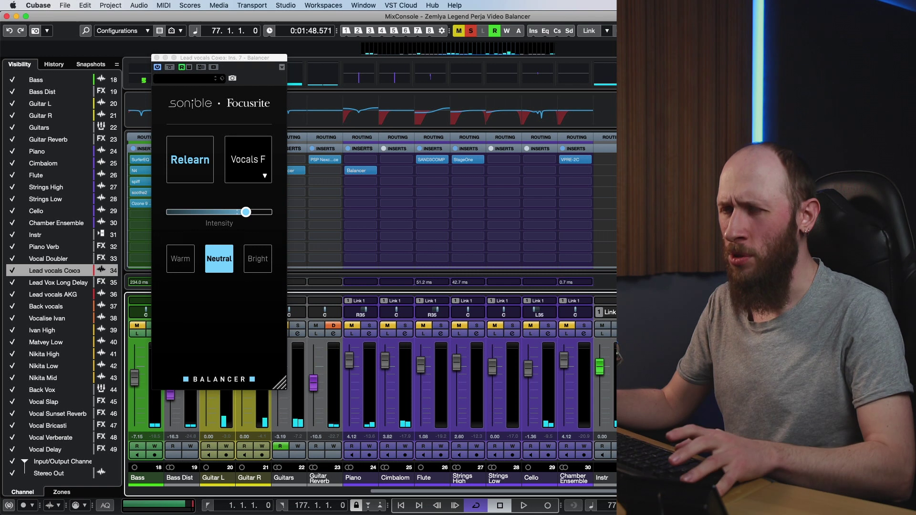
key(space)
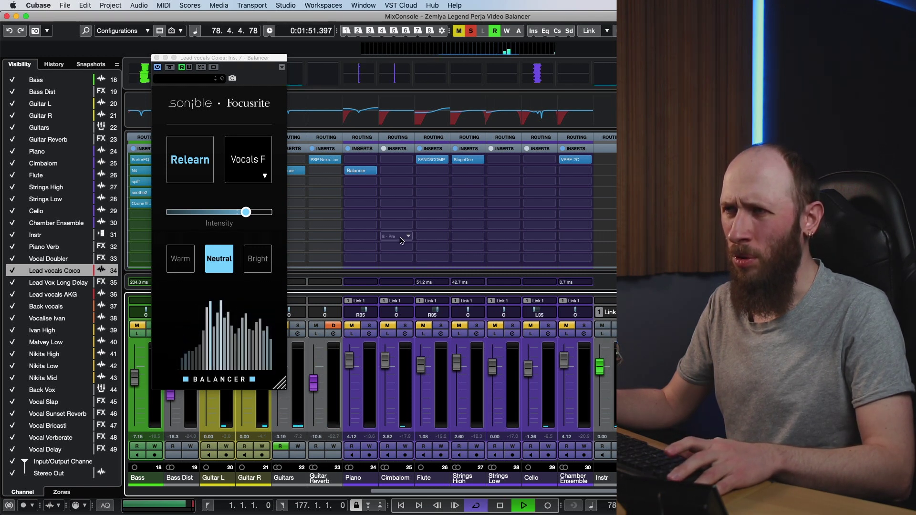
key(space)
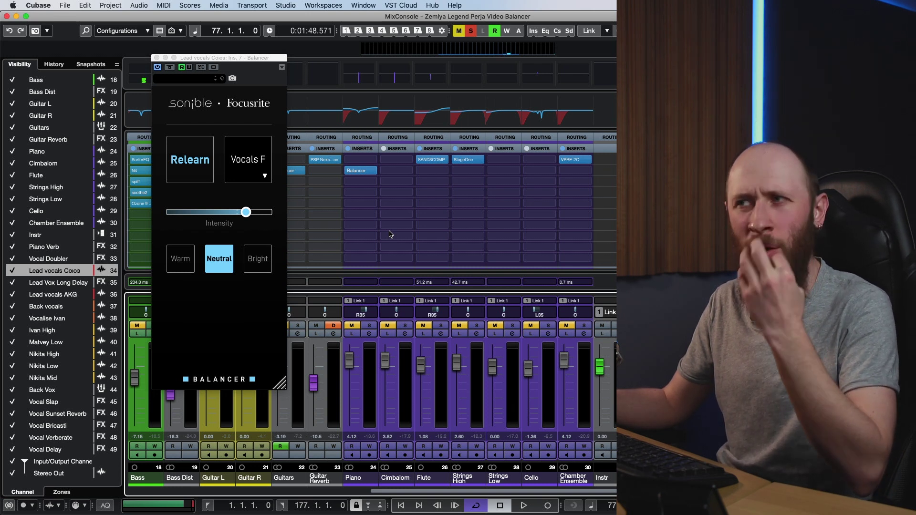
- Audition the soloed lead vocals with the Balancer bypassed, and reactivate the plug-in
click(173, 81)
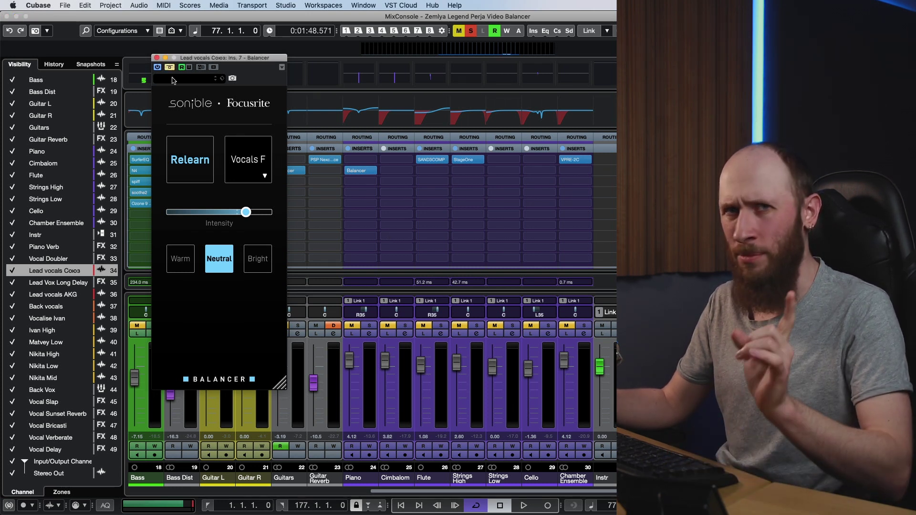
key(space)
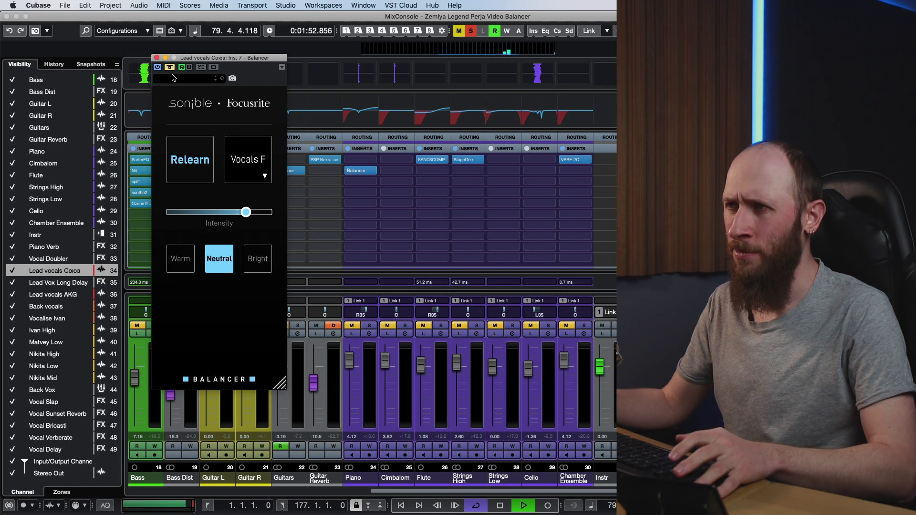
key(space)
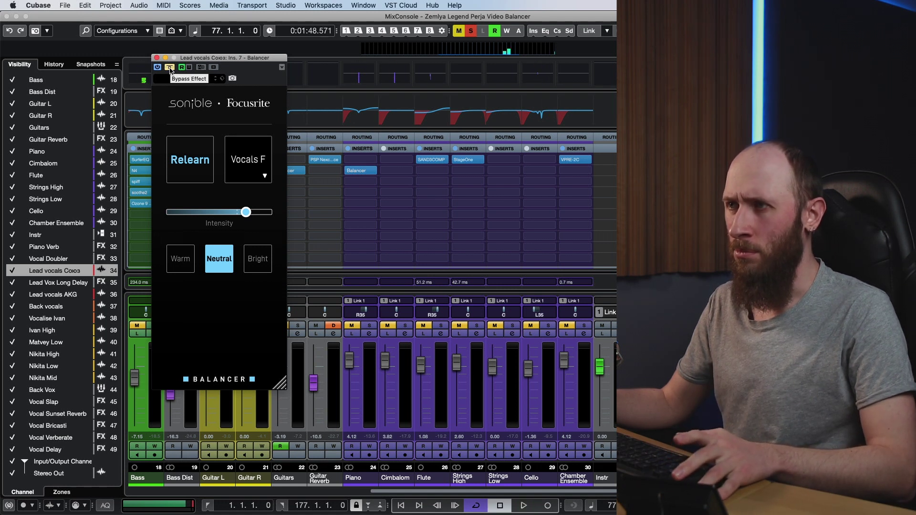
click(170, 71)
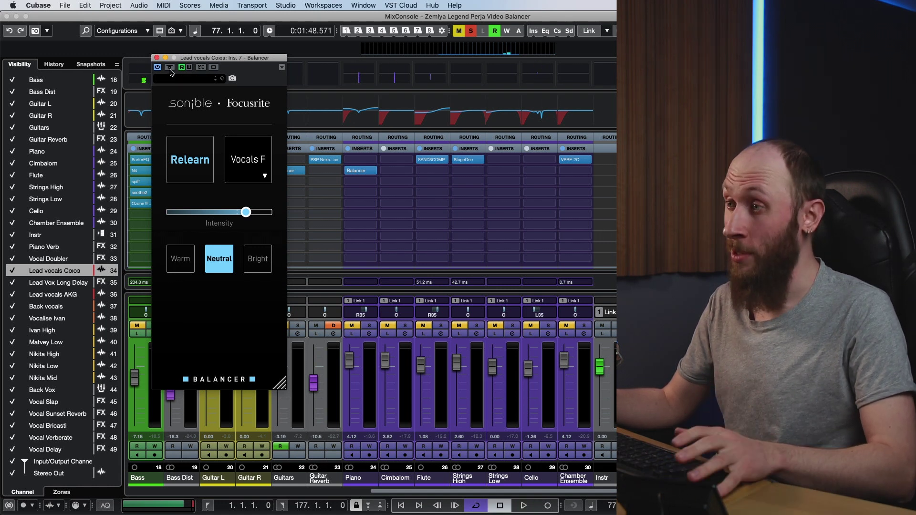
- Try the Bright character on the lead vocals Balancer and audition the soloed vocals twice
click(246, 259)
key(space)
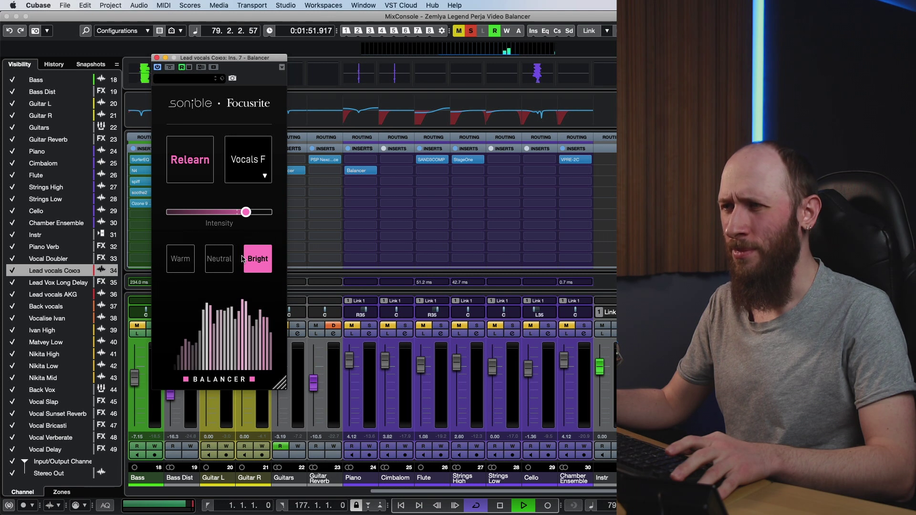
key(space)
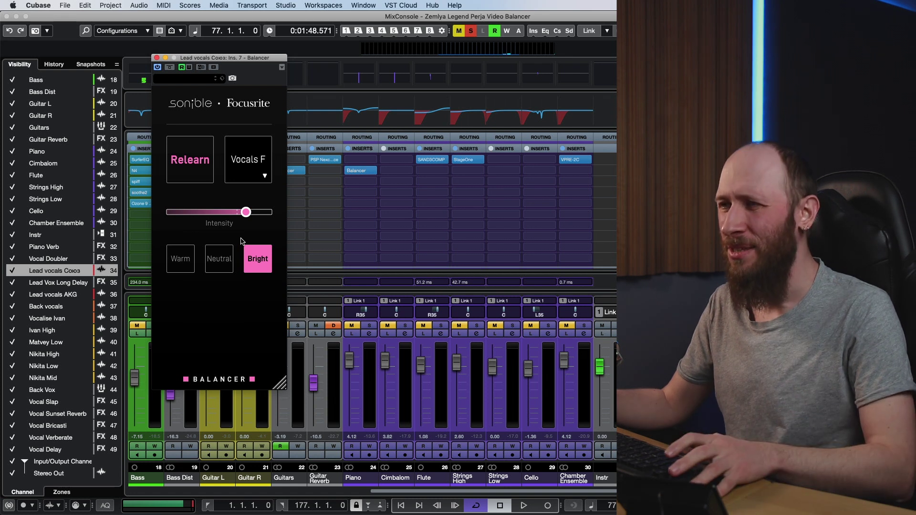
key(space)
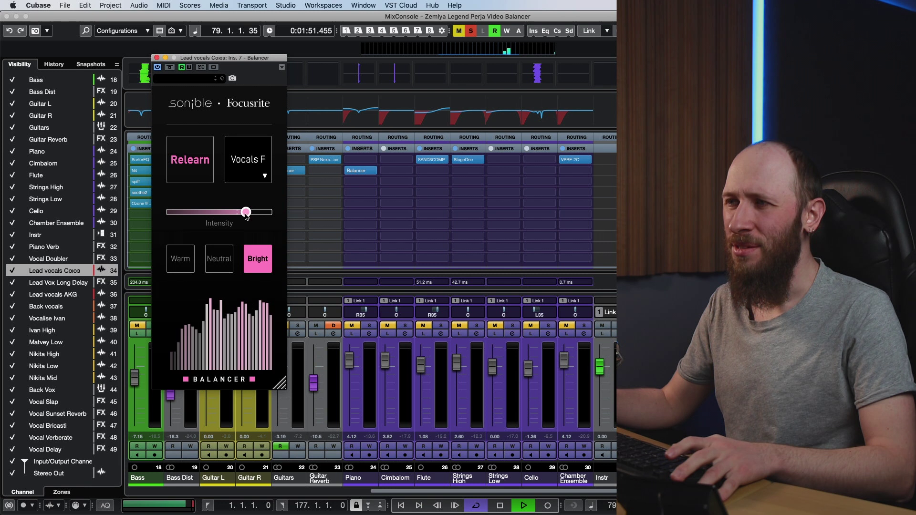
- Switch the lead vocals Balancer to Warm and audition the soloed vocals from the loop start
click(190, 266)
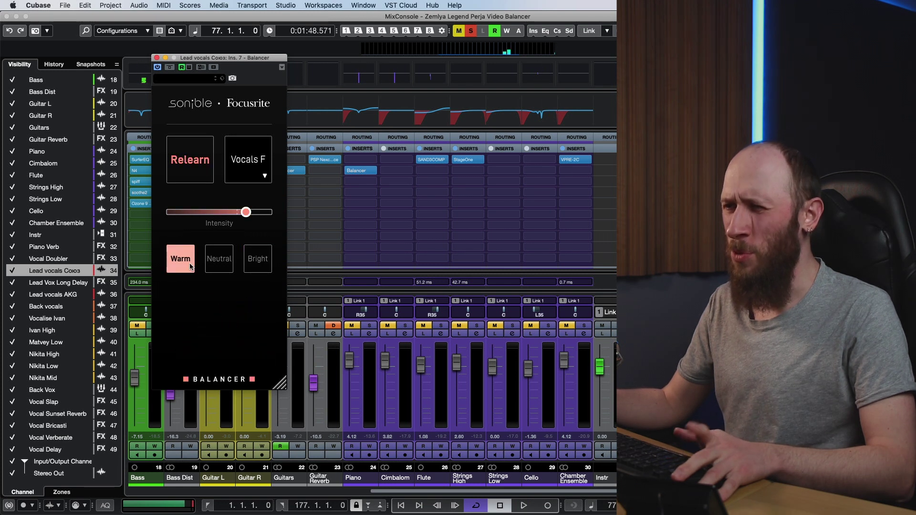
key(space)
key(space)
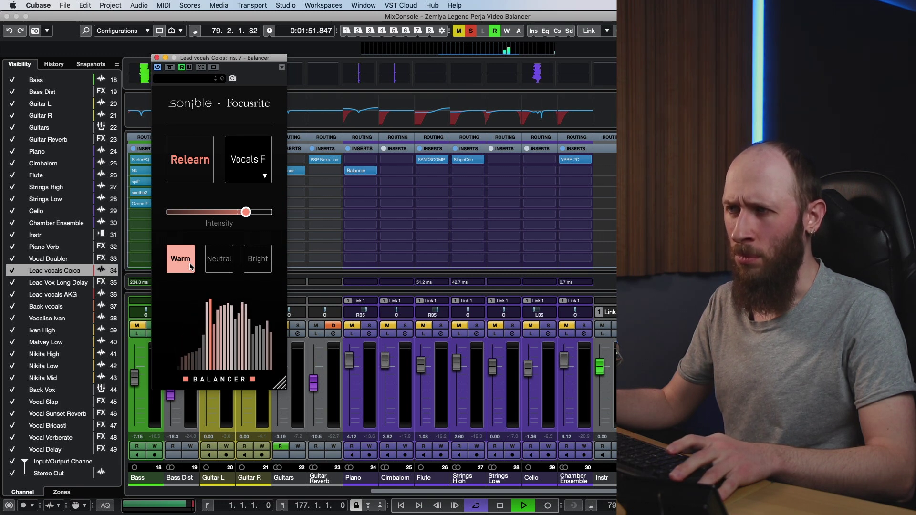
key(space)
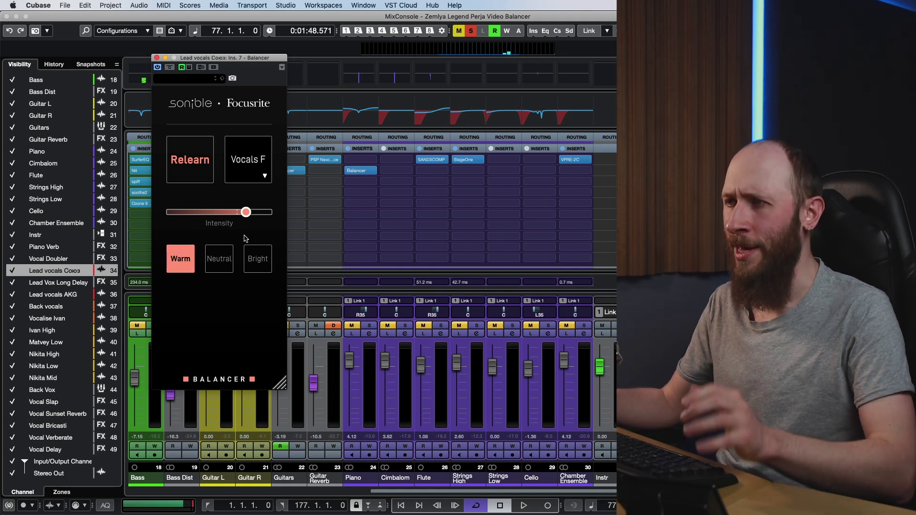
- Lower the lead vocals Balancer's Intensity to slightly over one quarter and compare the soloed vocals with it bypassed and active
drag(246, 212, 201, 213)
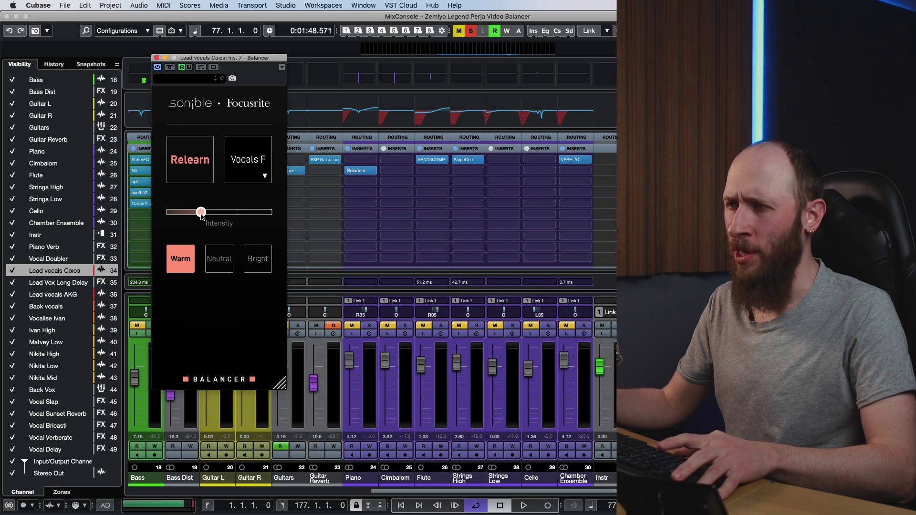
key(space)
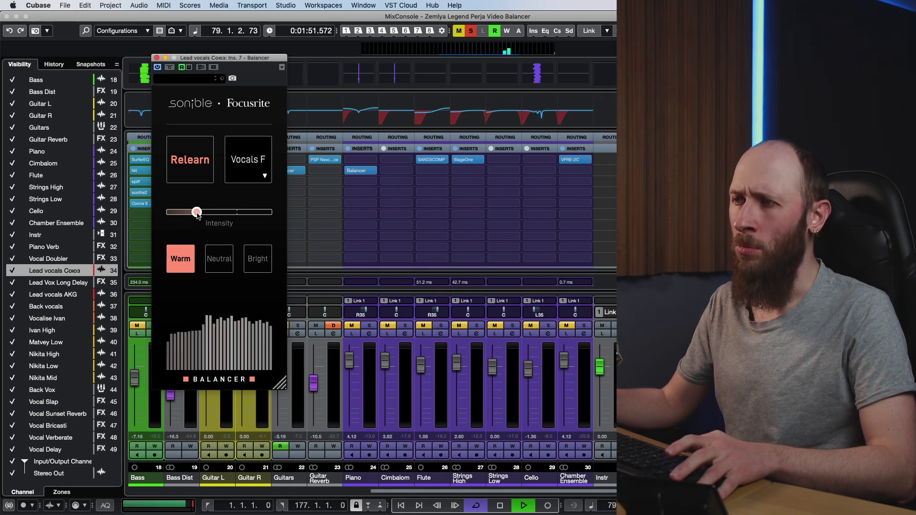
click(169, 68)
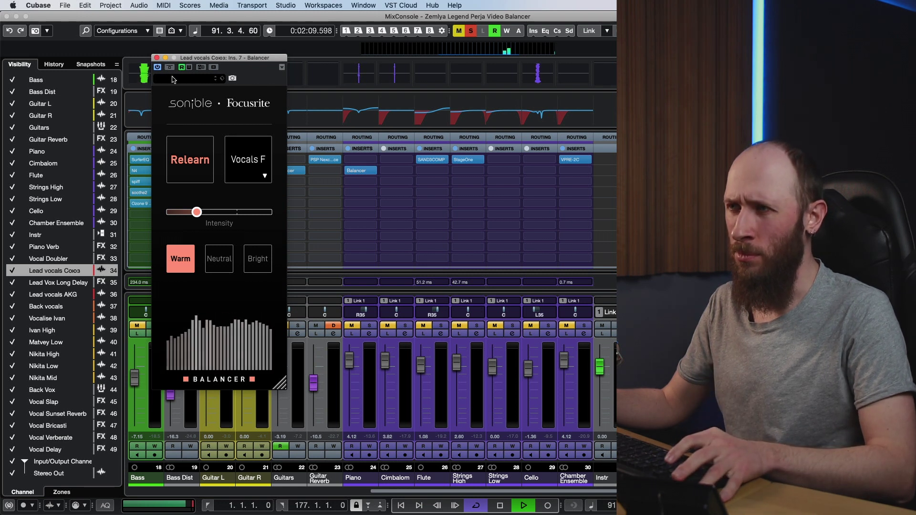
key(space)
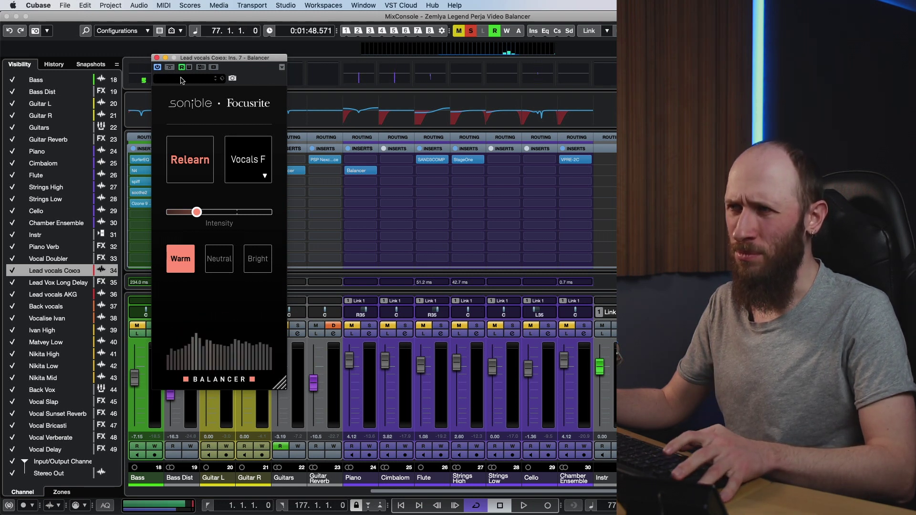
- Reposition and enlarge the lead vocals Balancer window, and fine-tune its Intensity to just under one third during playback
drag(214, 60, 195, 35)
drag(260, 359, 302, 402)
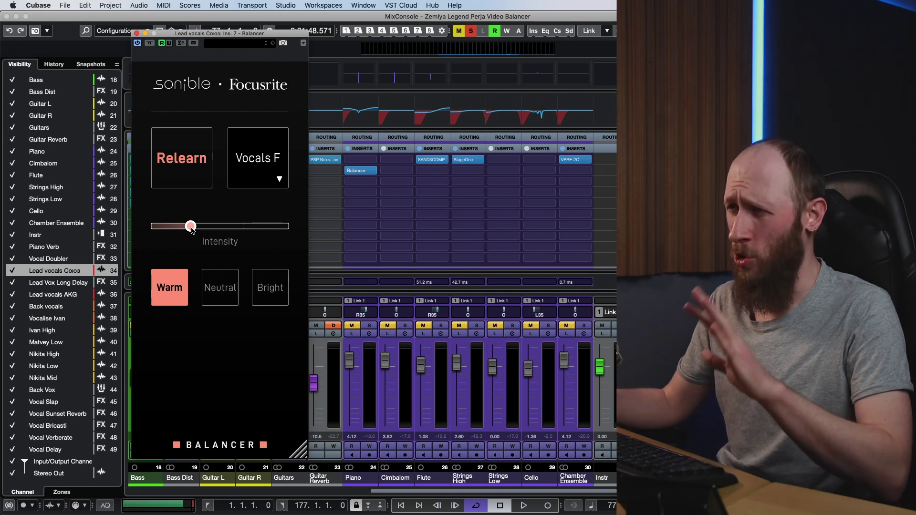
key(space)
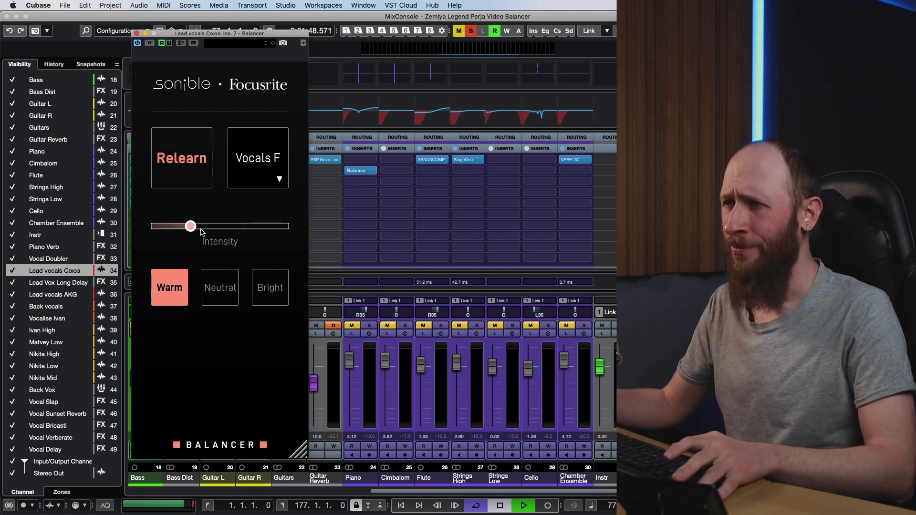
drag(201, 232, 199, 230)
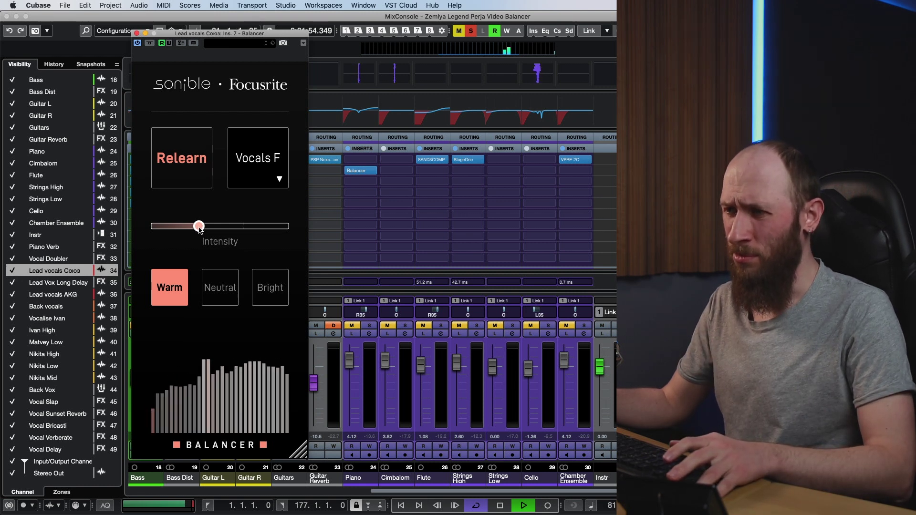
drag(199, 230, 196, 231)
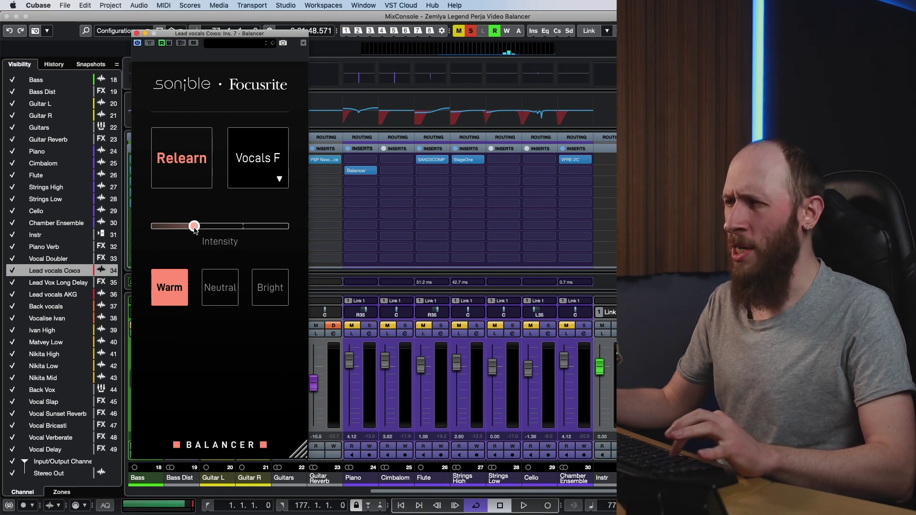
- Remove the lead vocals solo, play the full mix, and compare it with the vocal Balancer active and bypassed
key(space)
key(space)
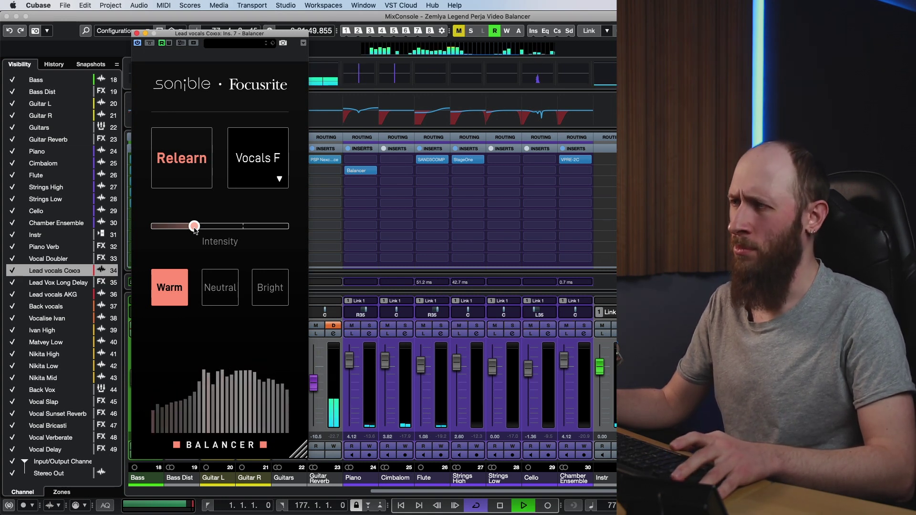
click(150, 42)
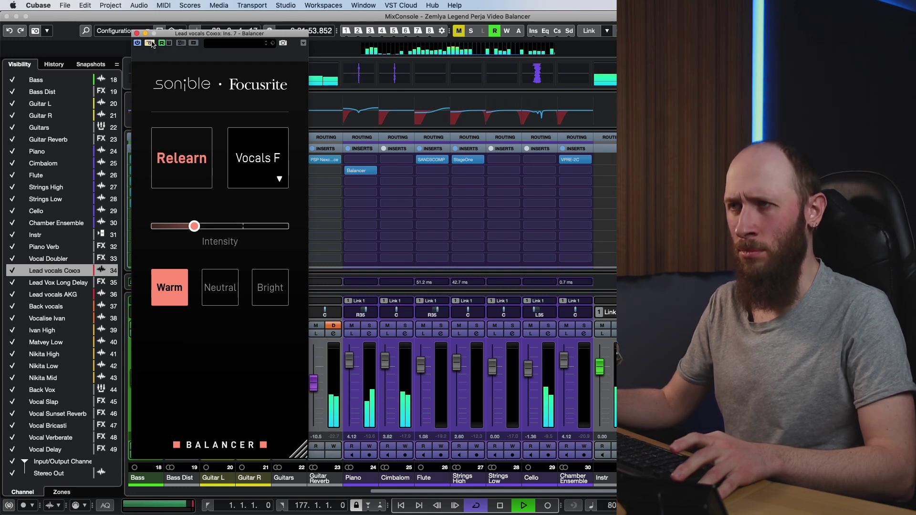